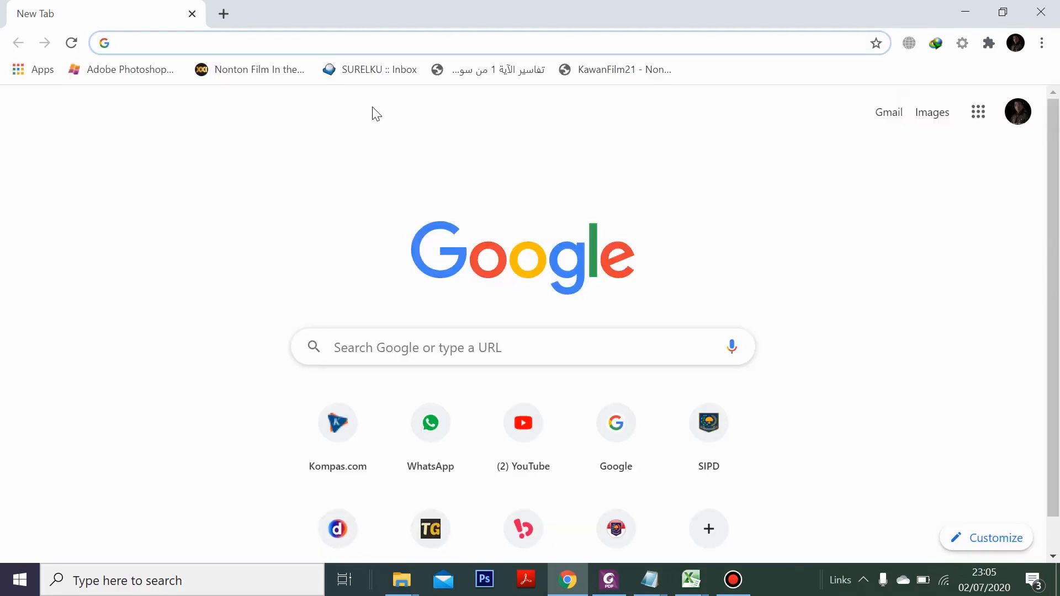
# Load the SIPD landing page and enter the Bulukumba Pembangunan Daerah (PMDN 90) system
pyautogui.write('https://bulukumbakab.sipd.kemendagri.go.id/daerah/main/0/landing')
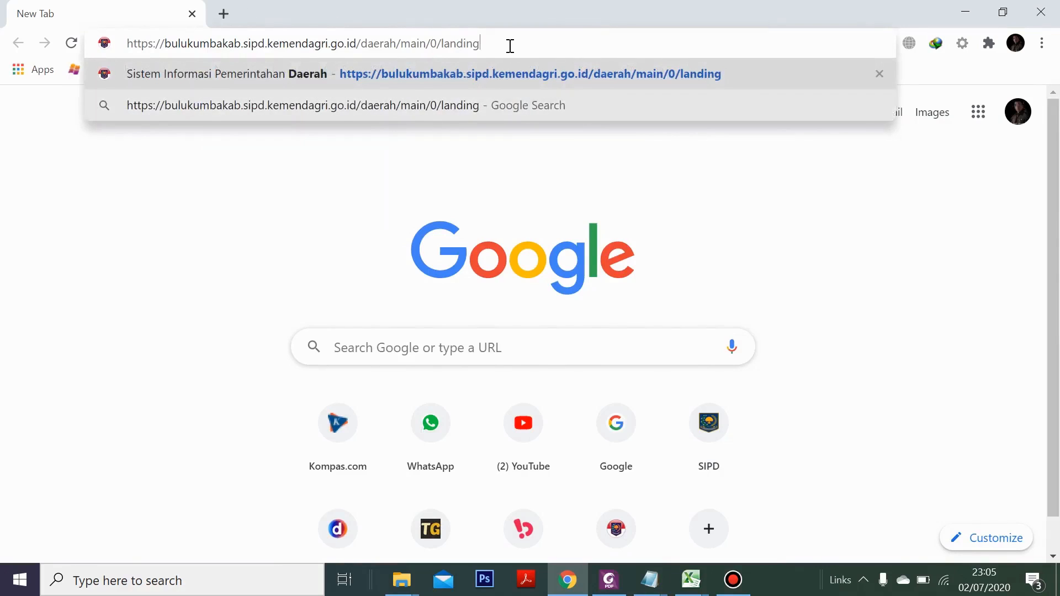
pyautogui.press('Return')
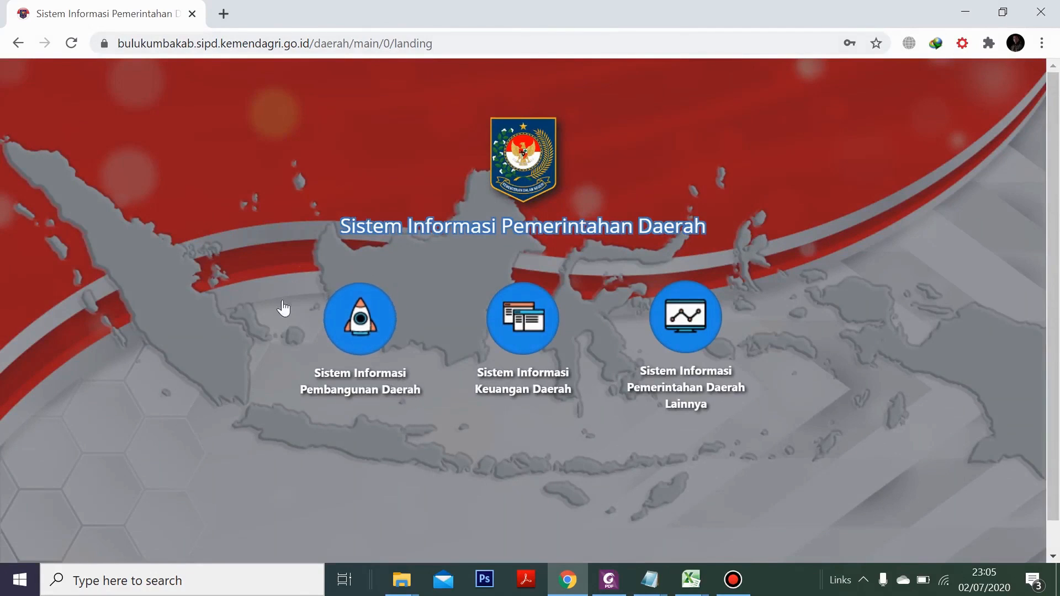
pyautogui.click(385, 309)
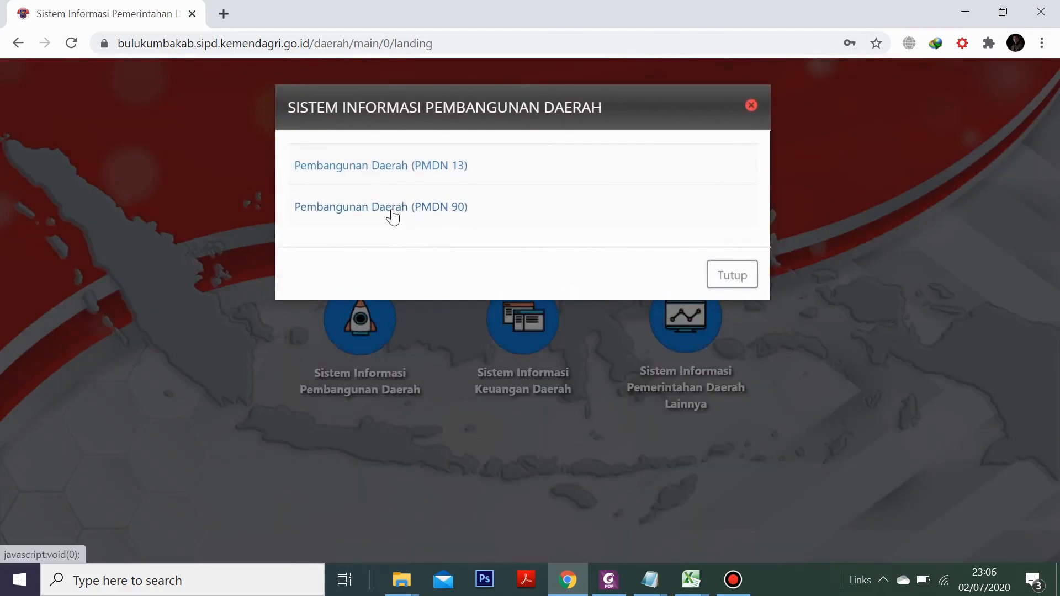
pyautogui.click(439, 209)
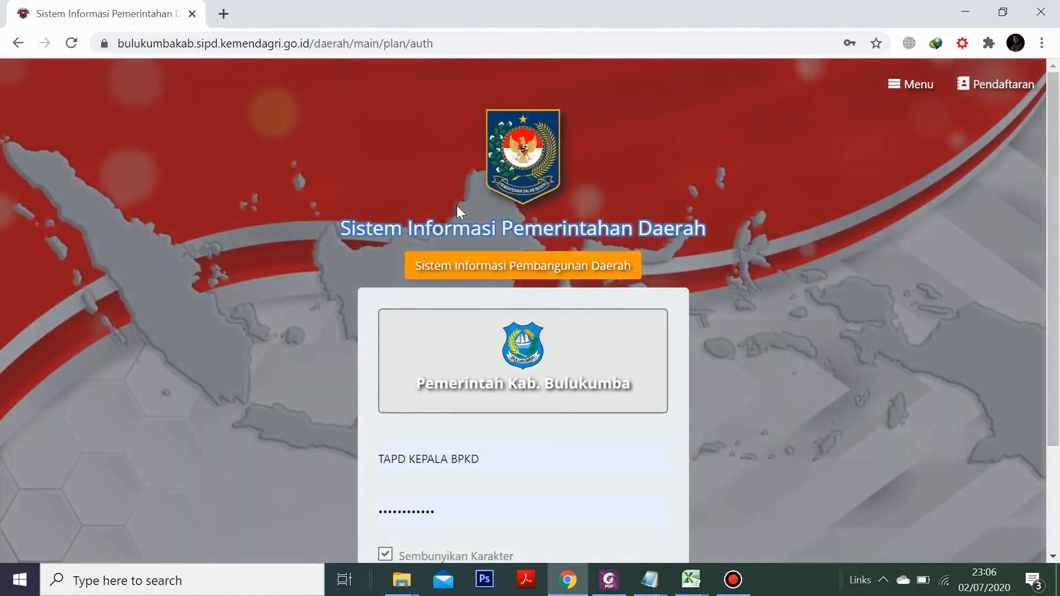
# Scroll down to the login box on the Bulukumba auth page
pyautogui.scroll(-2, 771, 324)
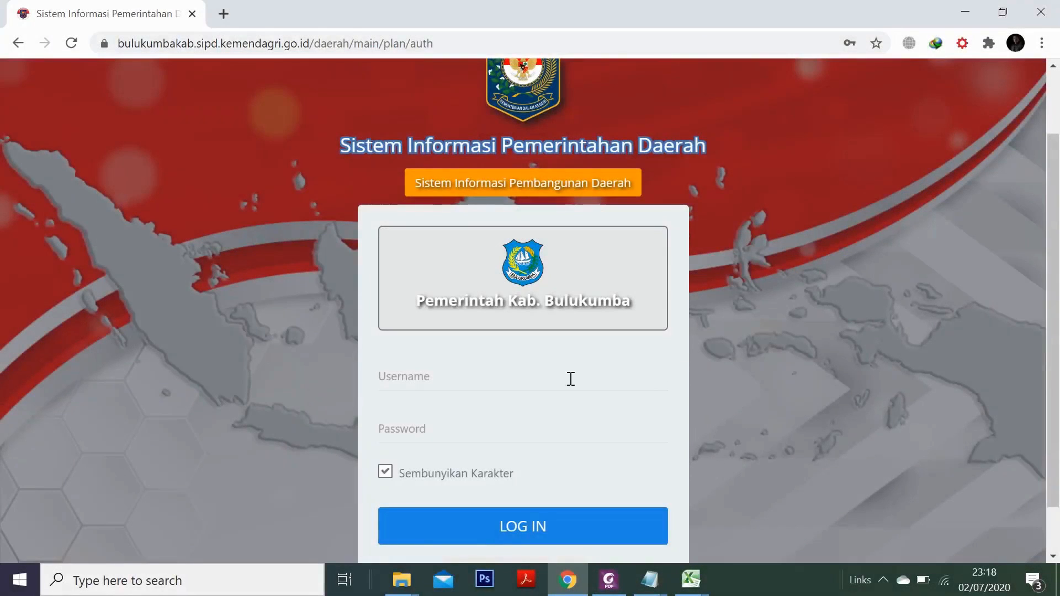
# Log in with the saved TAPD KEPALA BAPPEDA account
pyautogui.click(489, 376)
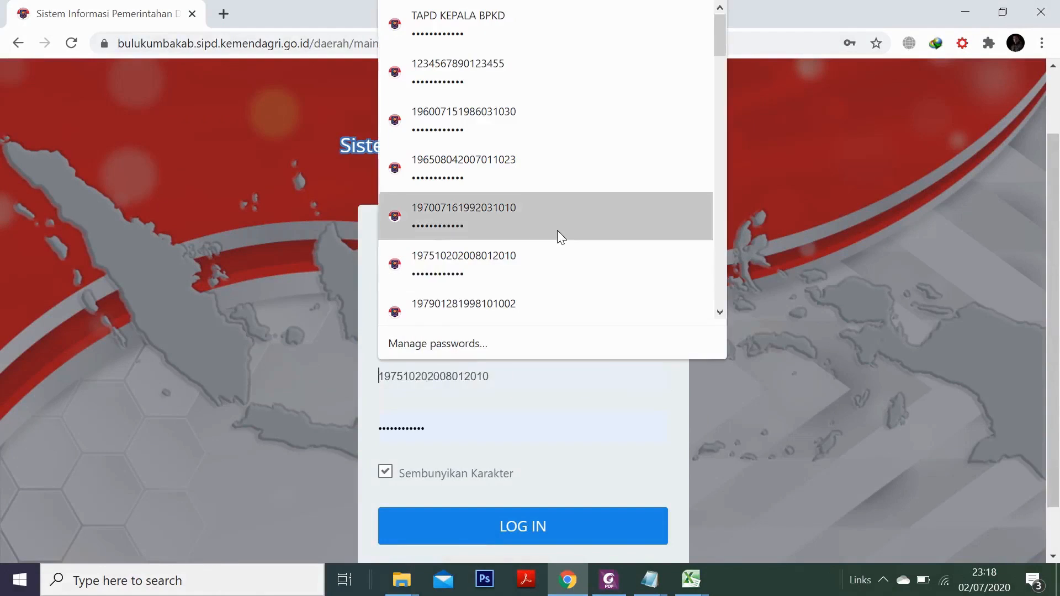
pyautogui.scroll(-3, 558, 231)
pyautogui.press('Down')
pyautogui.press('Down')
pyautogui.press('Down')
pyautogui.press('Down')
pyautogui.press('Down')
pyautogui.press('Down')
pyautogui.press('Down')
pyautogui.press('Down')
pyautogui.press('Down')
pyautogui.press('Down')
pyautogui.press('Down')
pyautogui.press('Down')
pyautogui.press('Down')
pyautogui.press('Down')
pyautogui.press('Down')
pyautogui.press('Down')
pyautogui.press('Down')
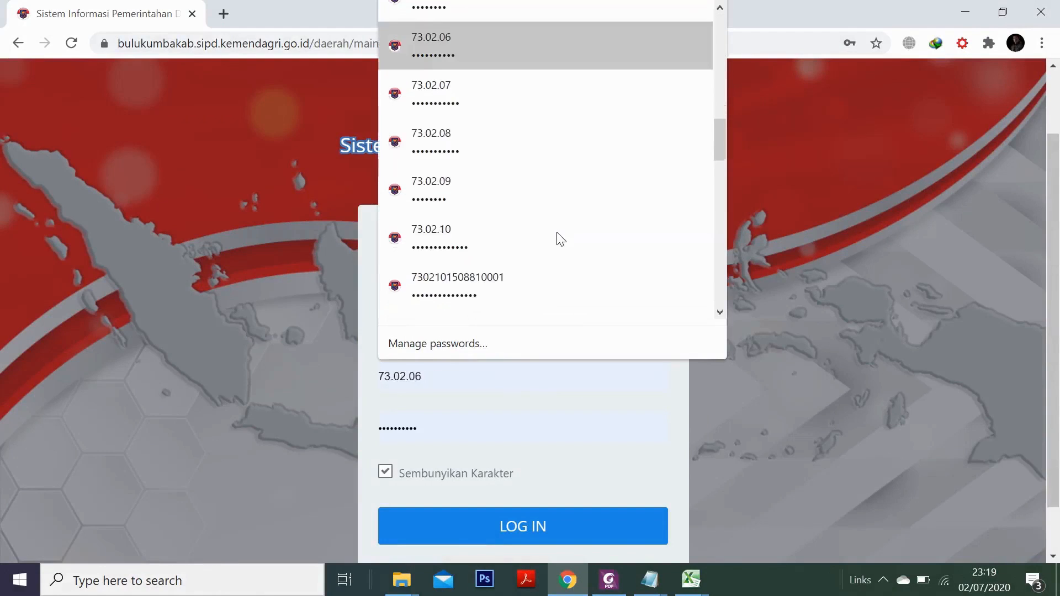
pyautogui.scroll(-5, 556, 233)
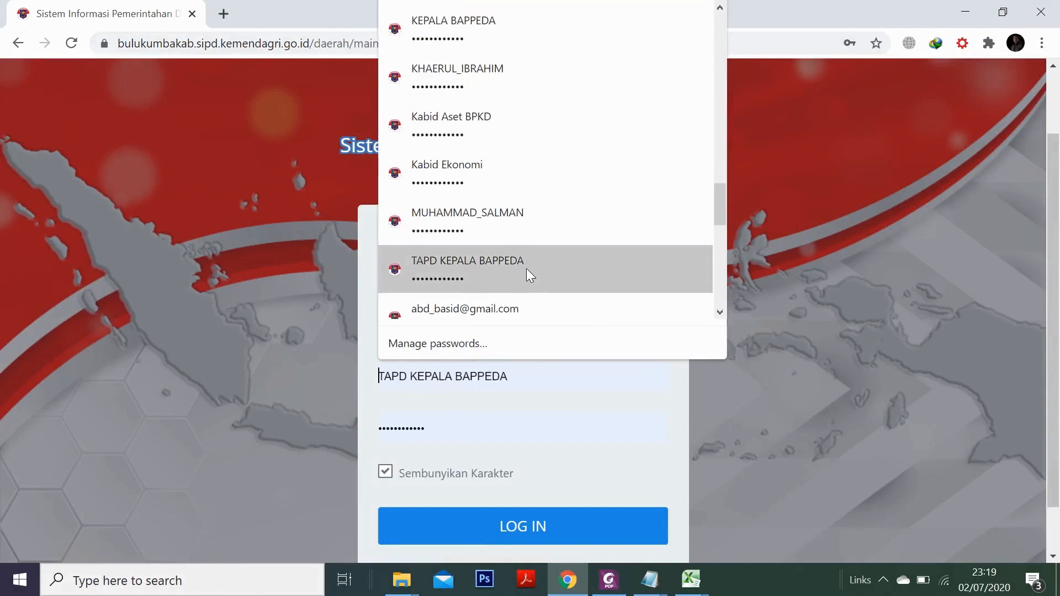
pyautogui.click(526, 268)
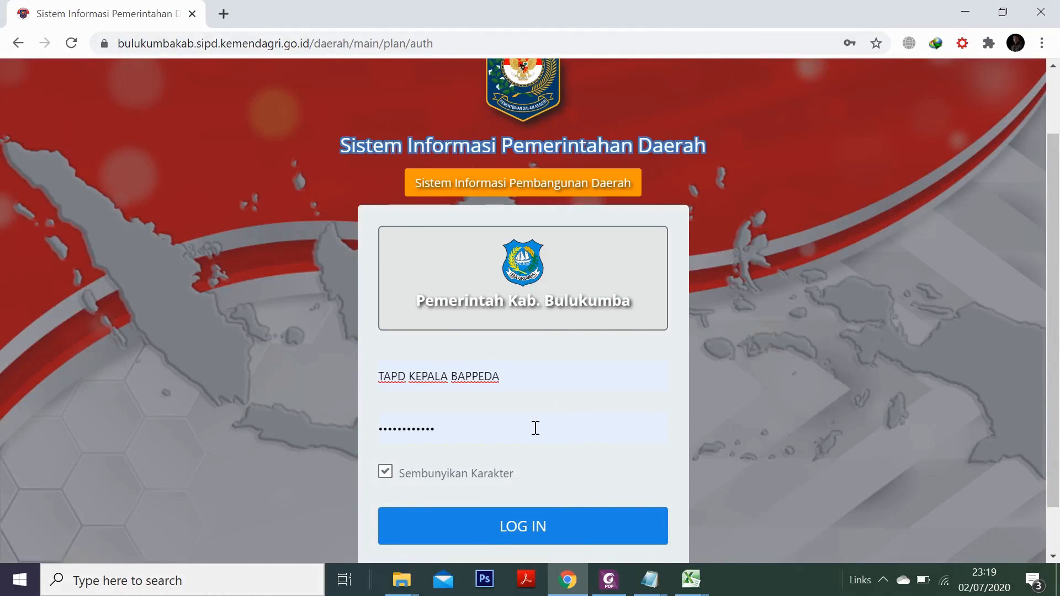
pyautogui.click(539, 539)
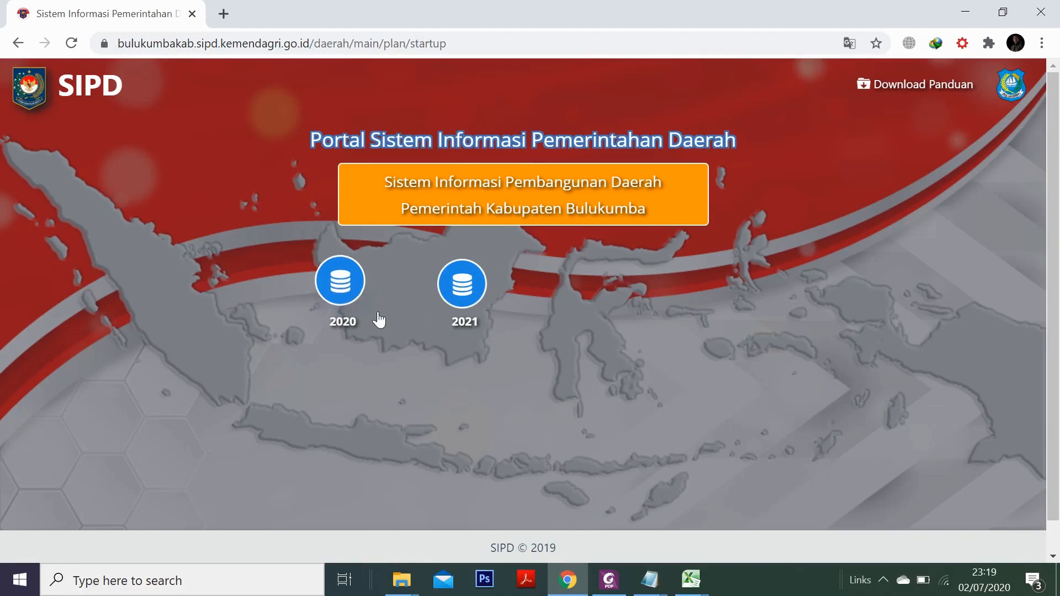
# In year 2020, open Pengaturan > Jadwal > Perencanaan dan Penganggaran and start a new schedule
pyautogui.click(344, 288)
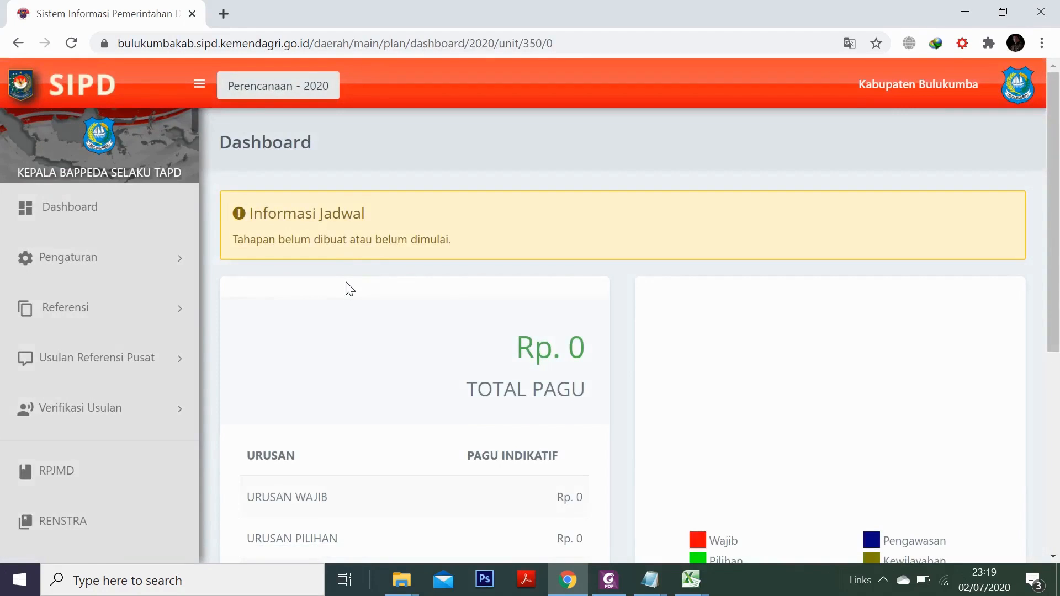
pyautogui.click(94, 262)
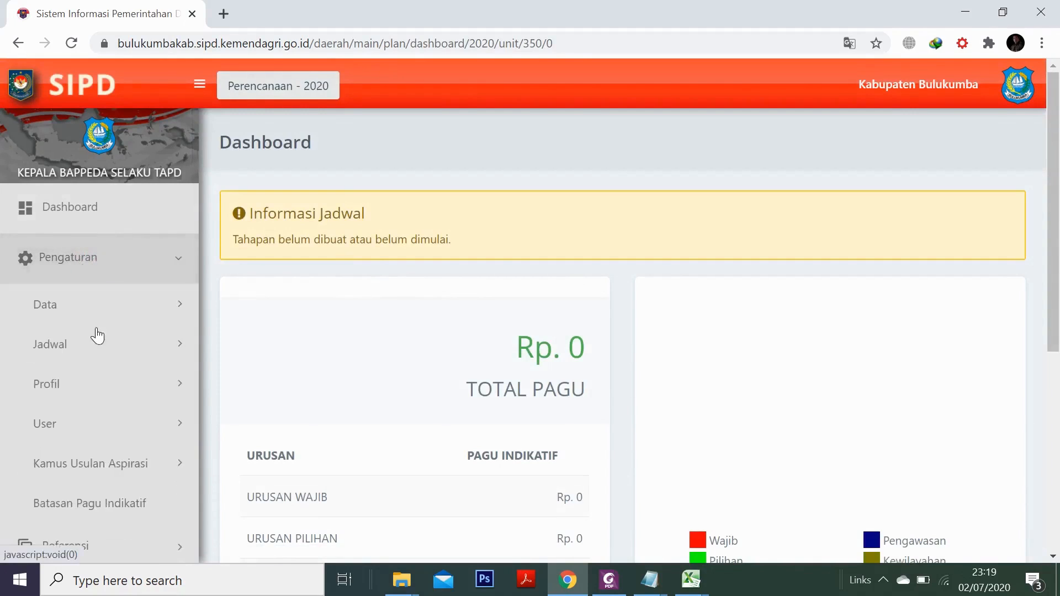
pyautogui.click(101, 352)
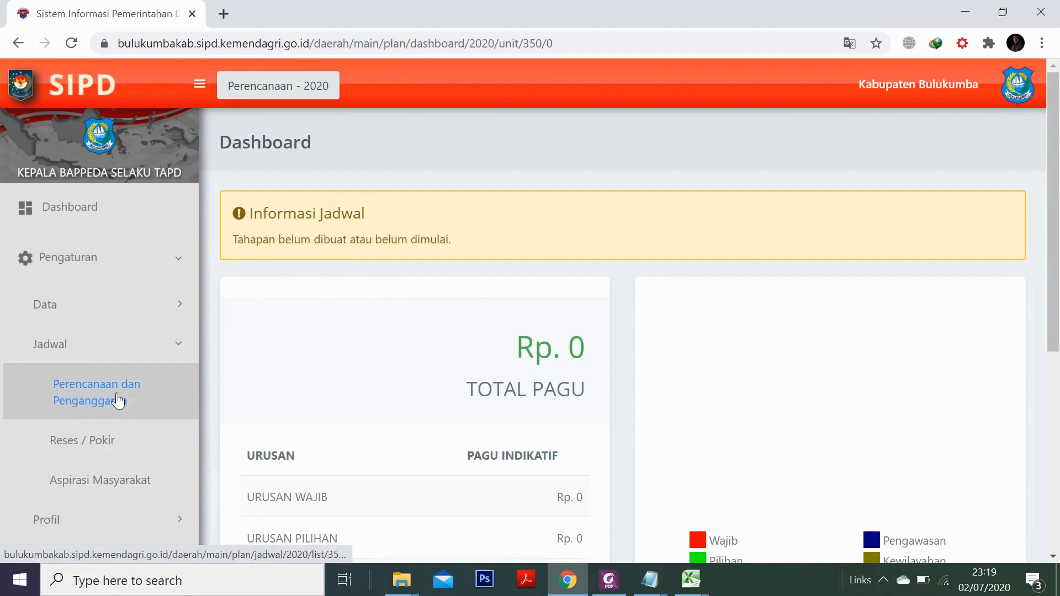
pyautogui.click(118, 401)
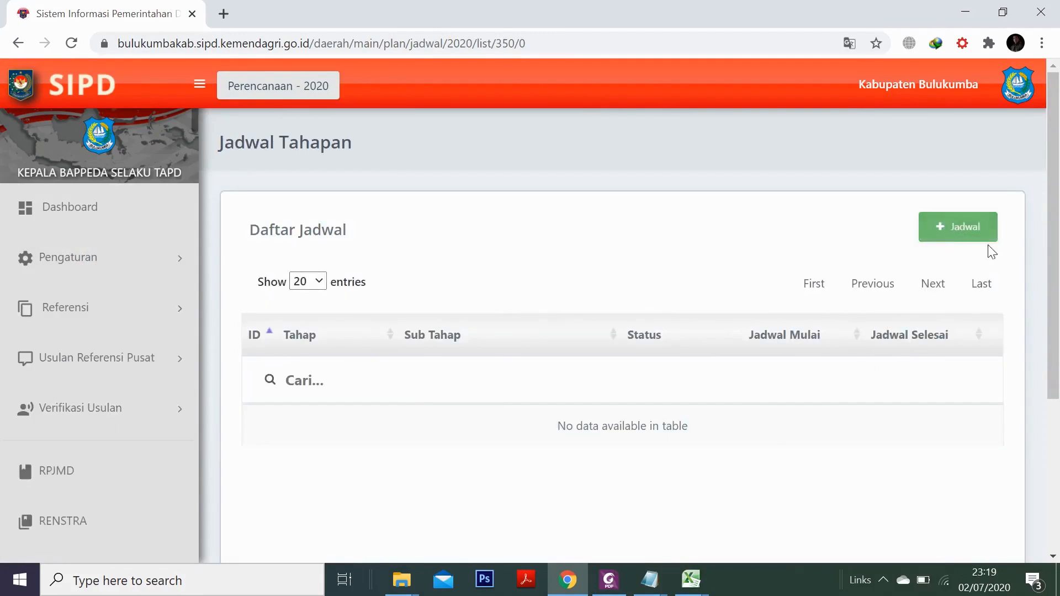
pyautogui.click(957, 230)
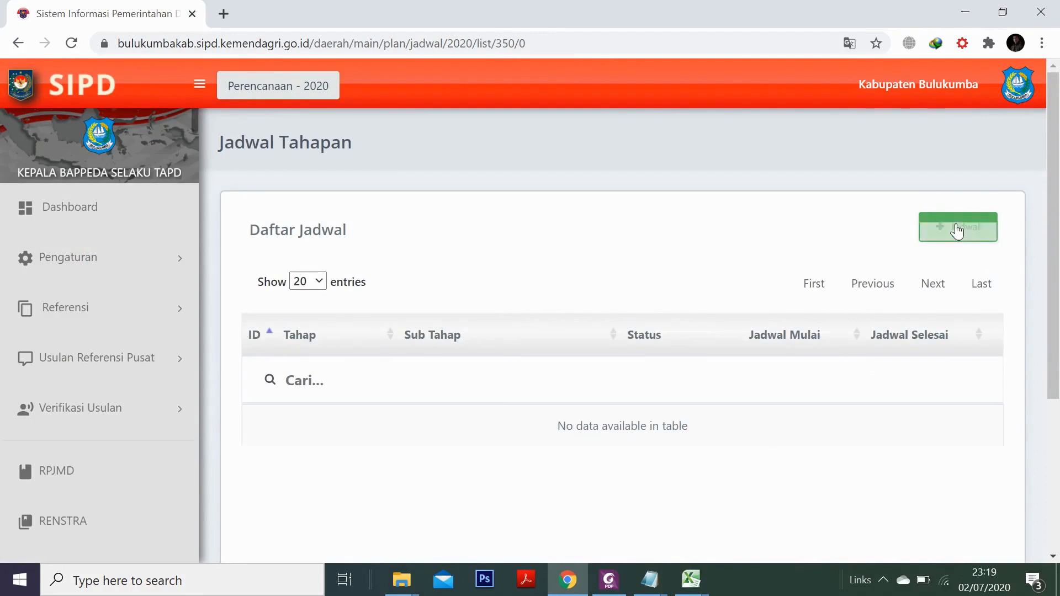
# Fill the new schedule with Tahapan RKPD, Sub Tahap Rancangan Awal and Keterangan 'Rancangan Awal RKPD'
pyautogui.click(958, 230)
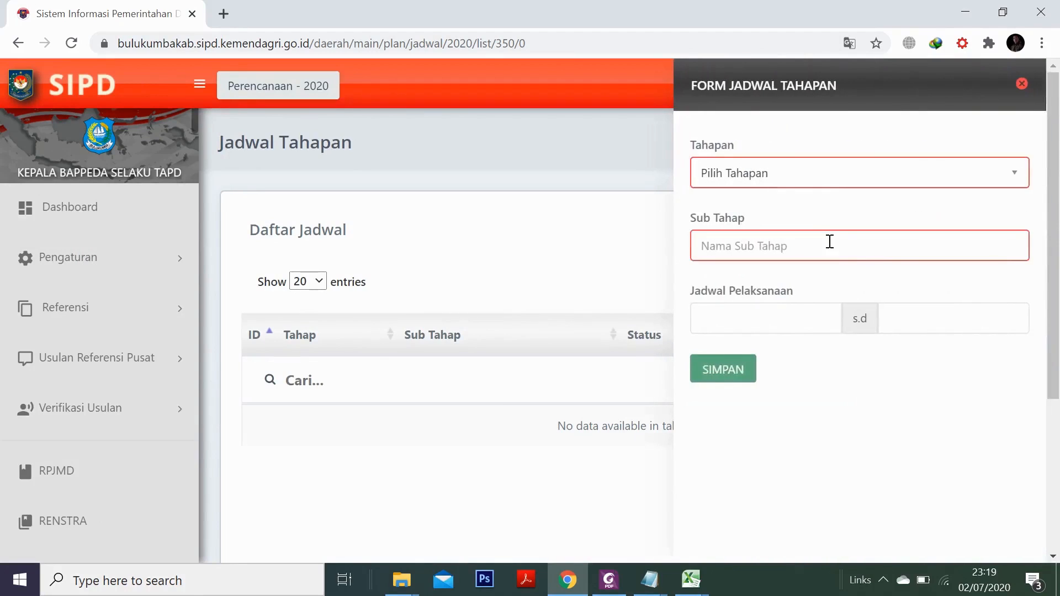
pyautogui.click(794, 176)
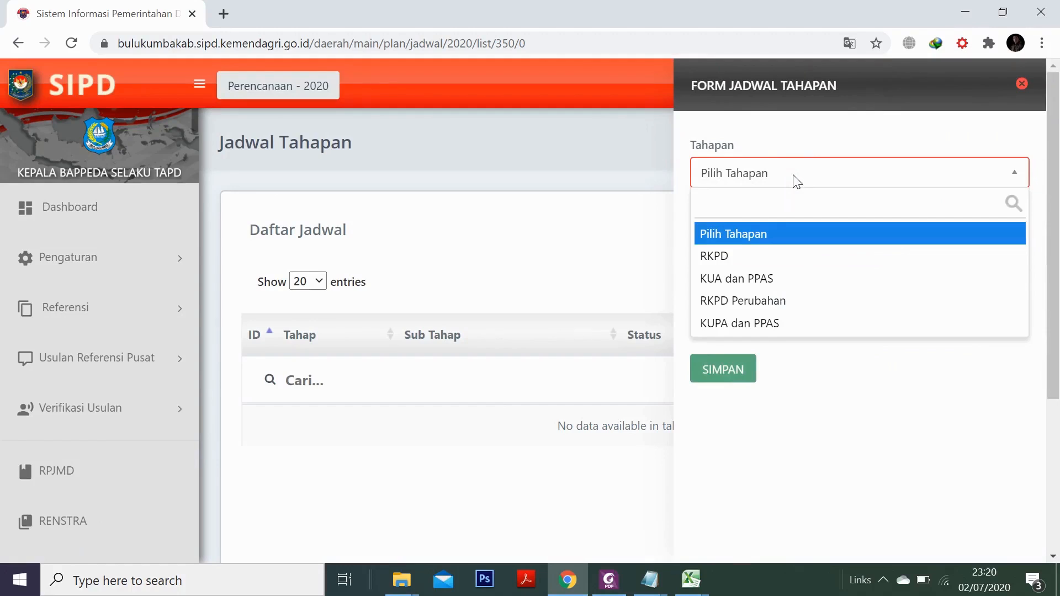
pyautogui.click(767, 259)
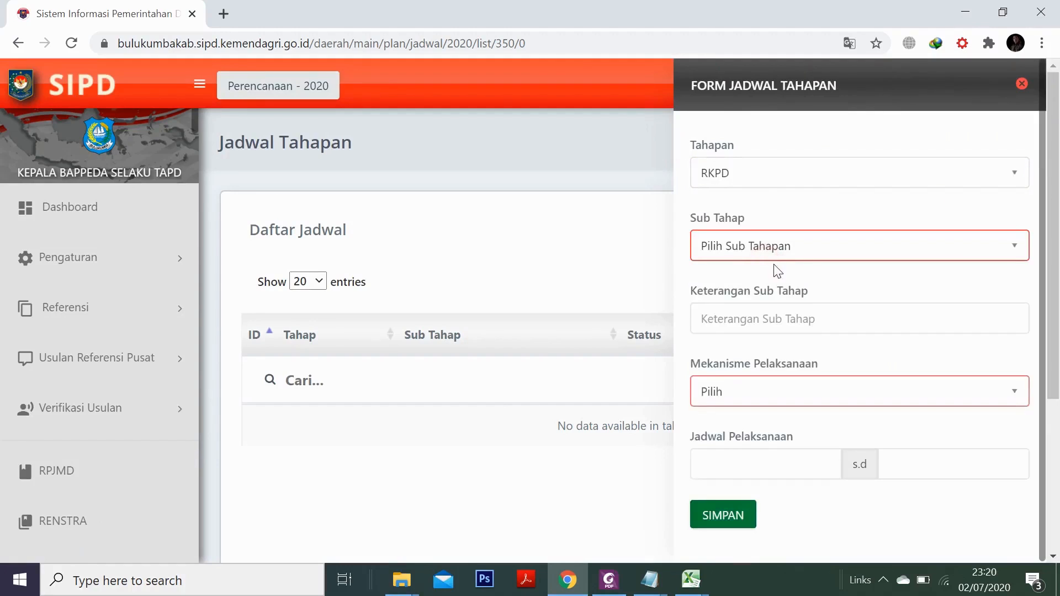
pyautogui.click(781, 247)
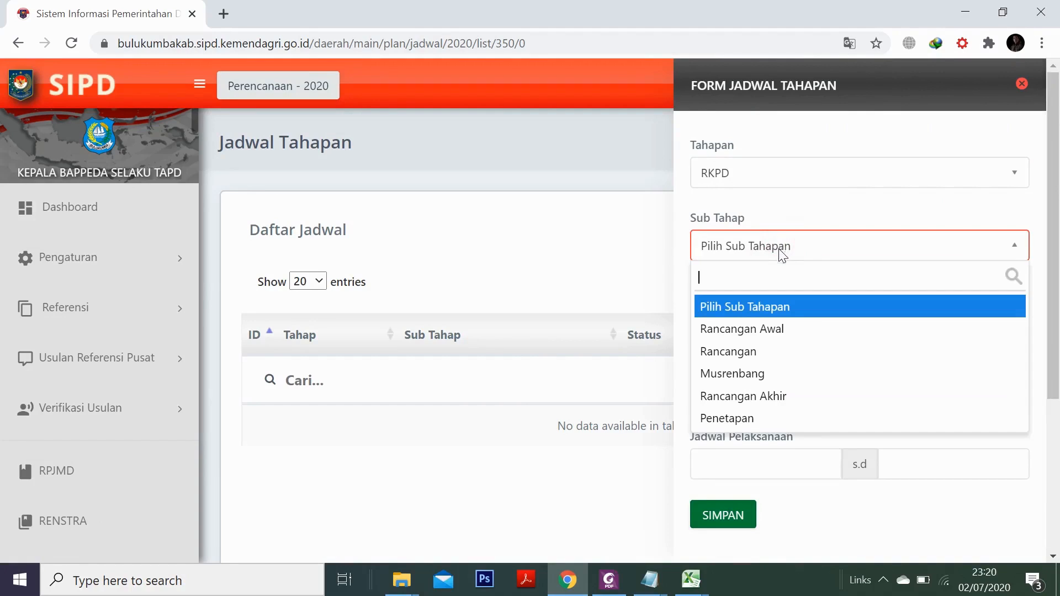
pyautogui.click(781, 332)
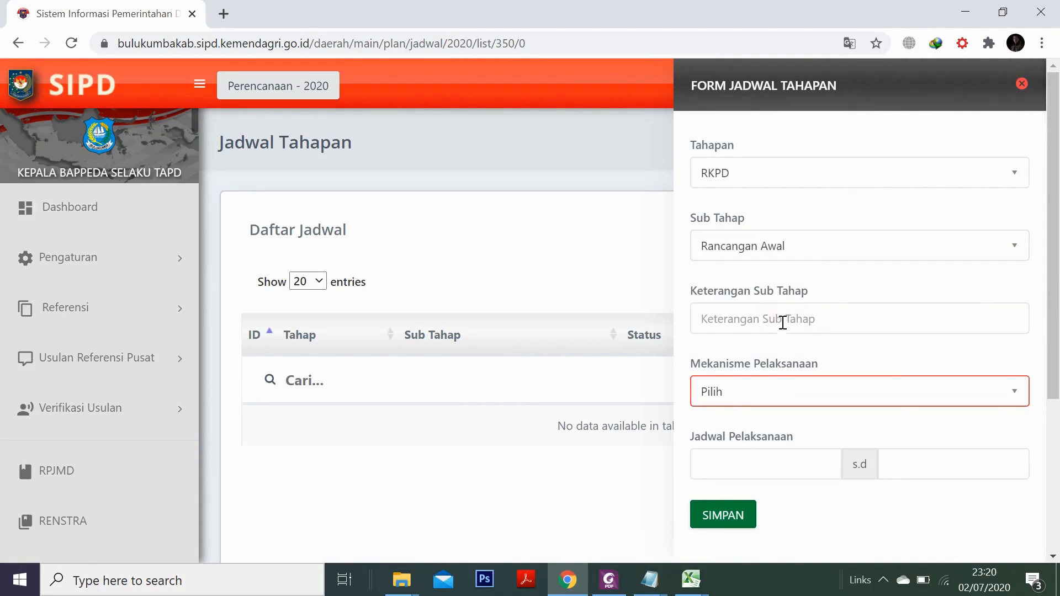
pyautogui.click(783, 321)
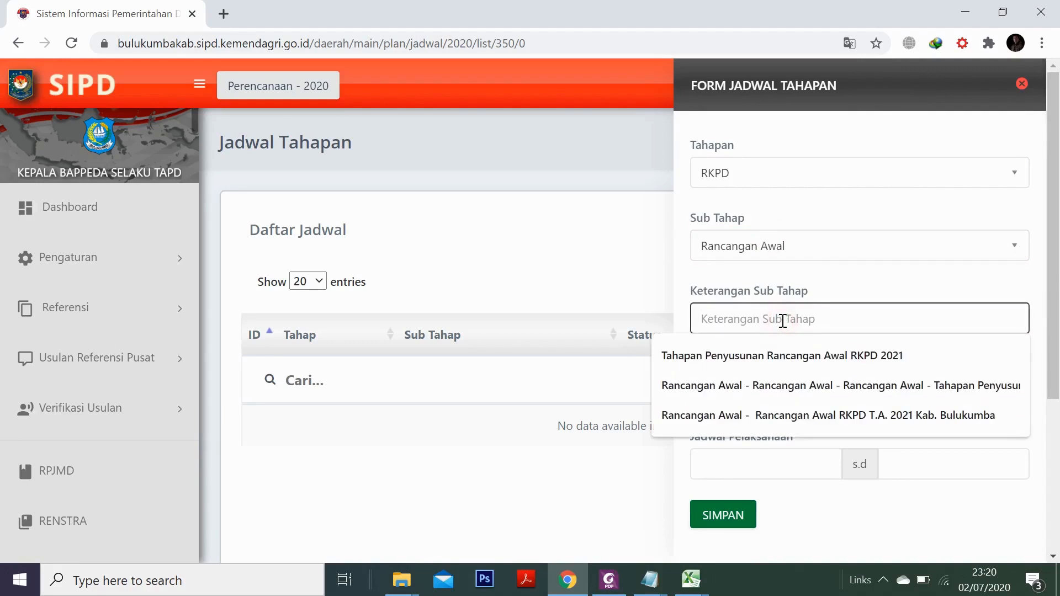
pyautogui.write('Rancangan ')
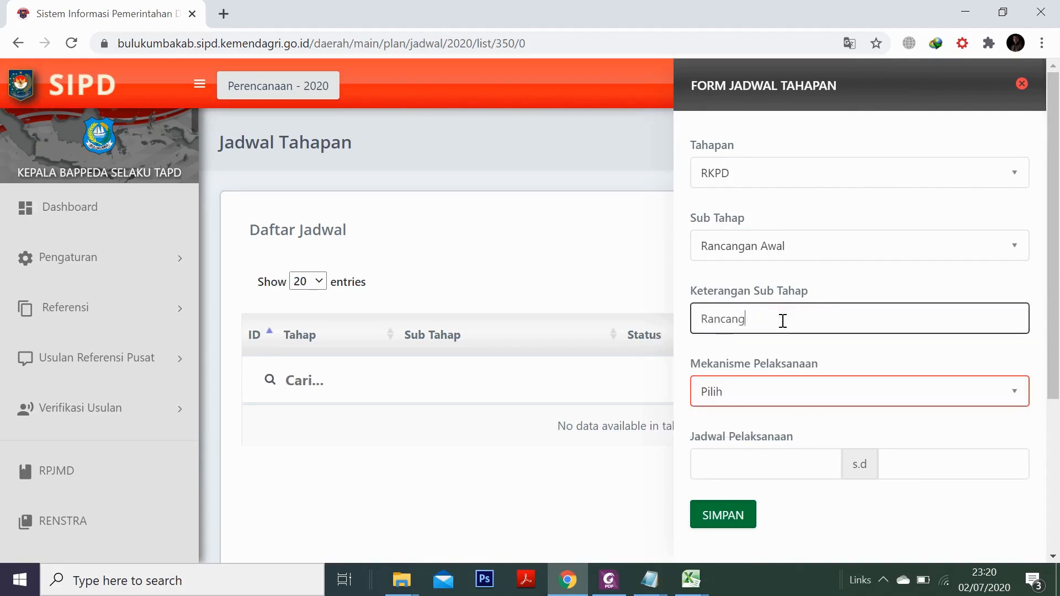
pyautogui.write('Awal RKPD')
pyautogui.click(763, 392)
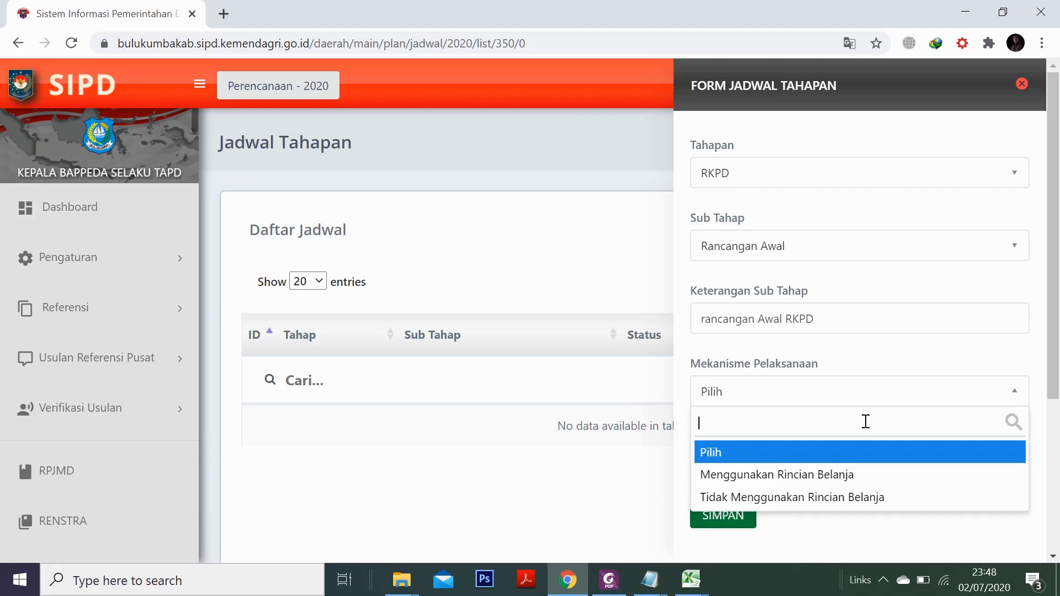
# Set the mechanism to Tidak Menggunakan Rincian Belanja and the start date to 02/07/2020
pyautogui.click(829, 497)
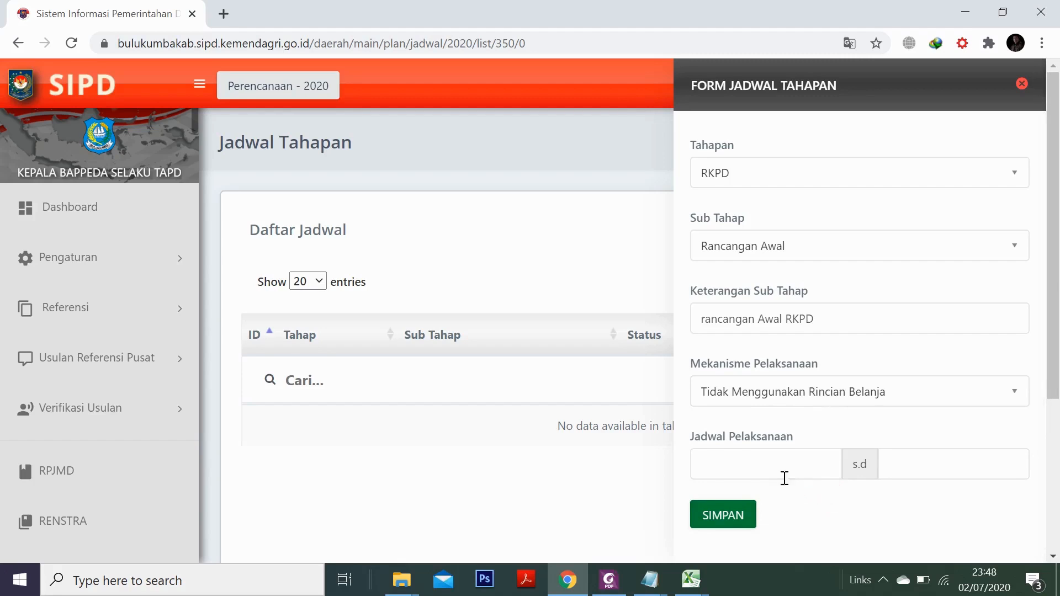
pyautogui.click(758, 469)
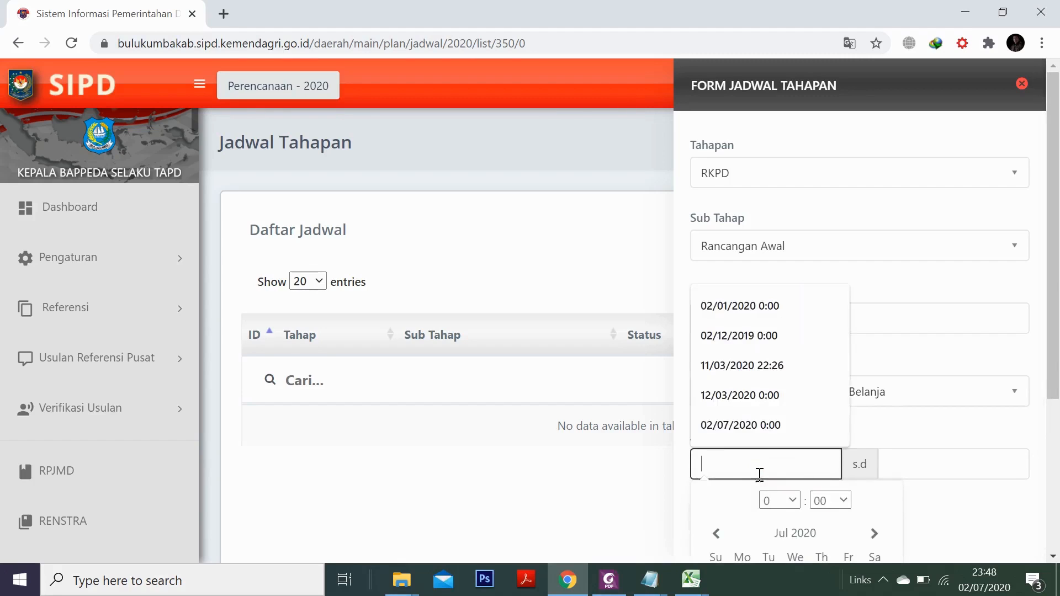
pyautogui.scroll(-3, 756, 514)
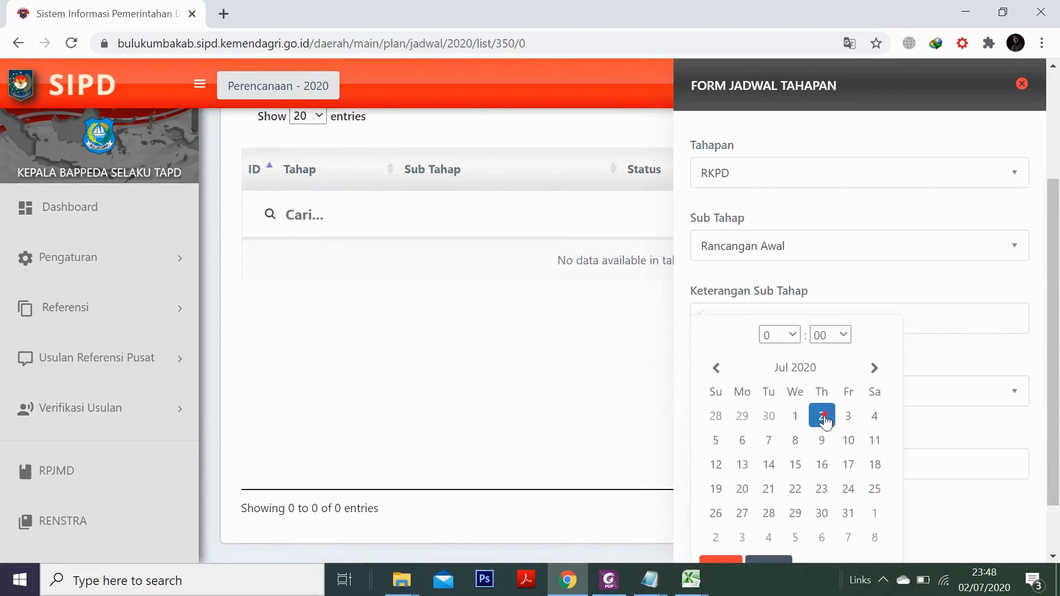
pyautogui.click(823, 417)
pyautogui.scroll(-4, 844, 511)
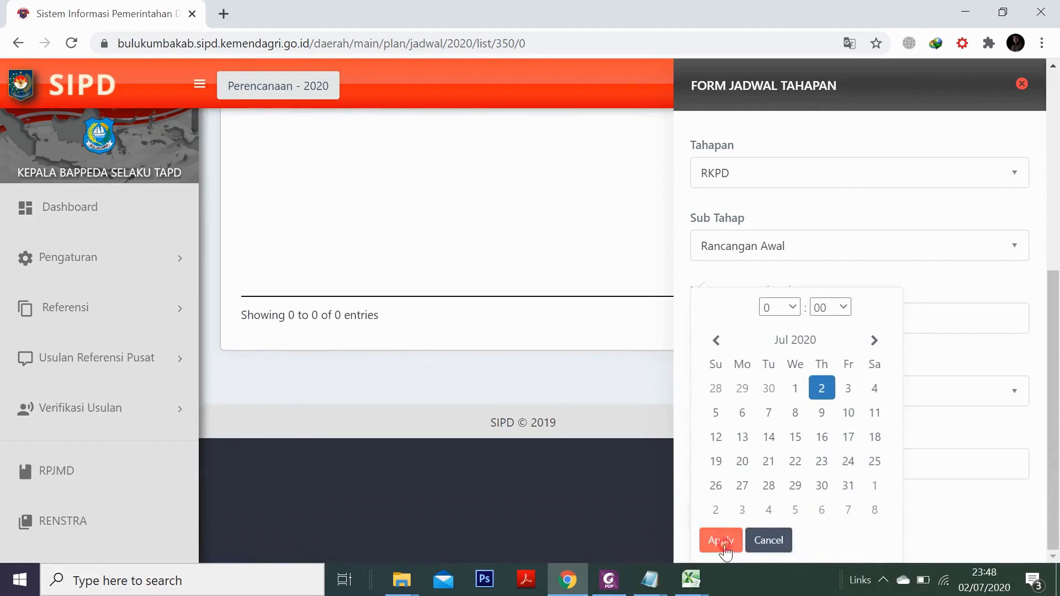
pyautogui.click(721, 542)
# Set the end date to 31/07/2020 0:00 and save the schedule
pyautogui.click(918, 465)
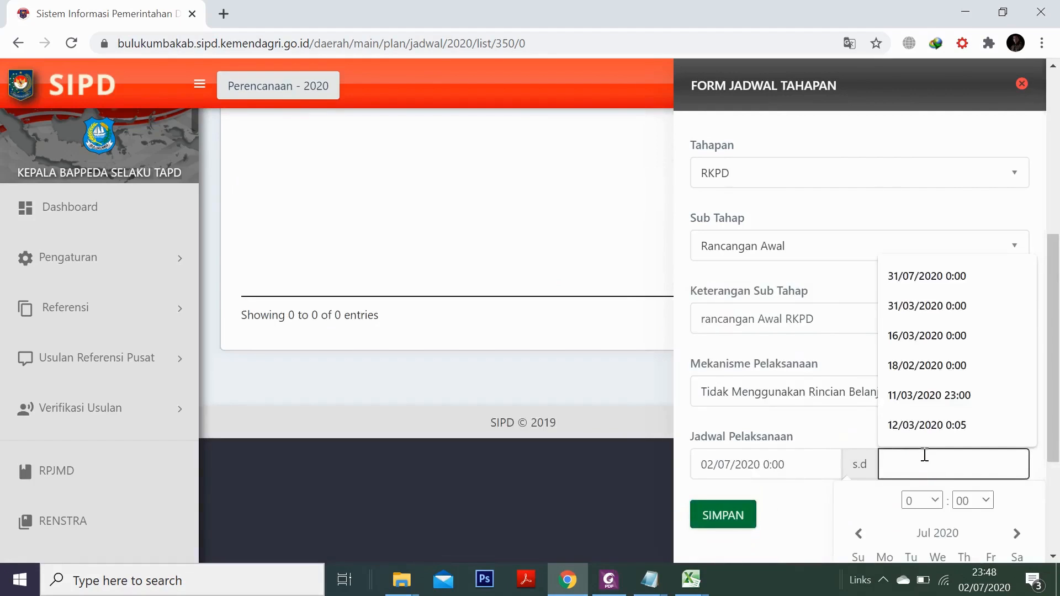
pyautogui.click(917, 281)
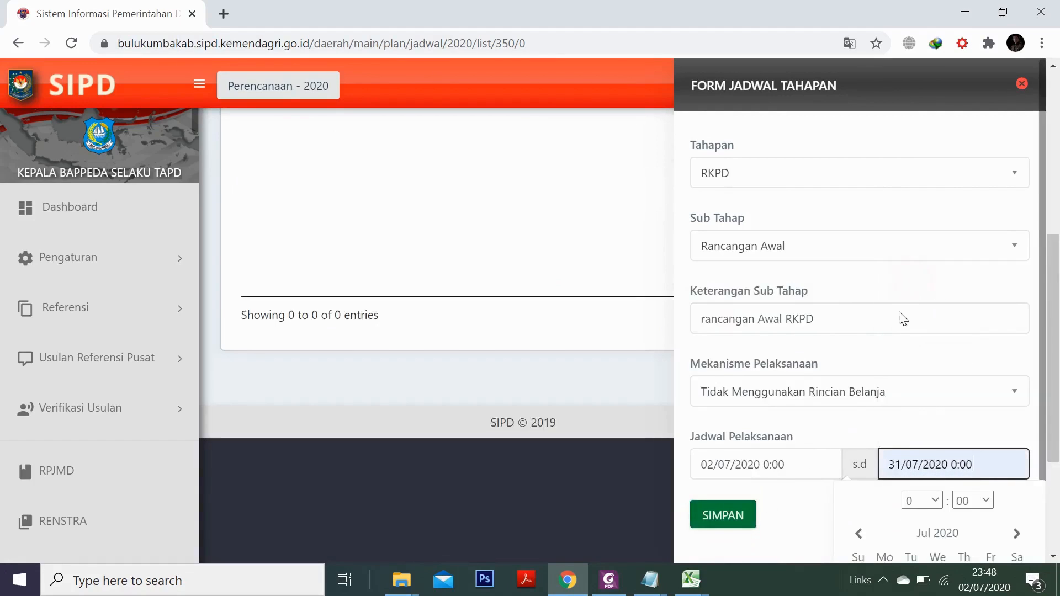
pyautogui.scroll(-3, 942, 502)
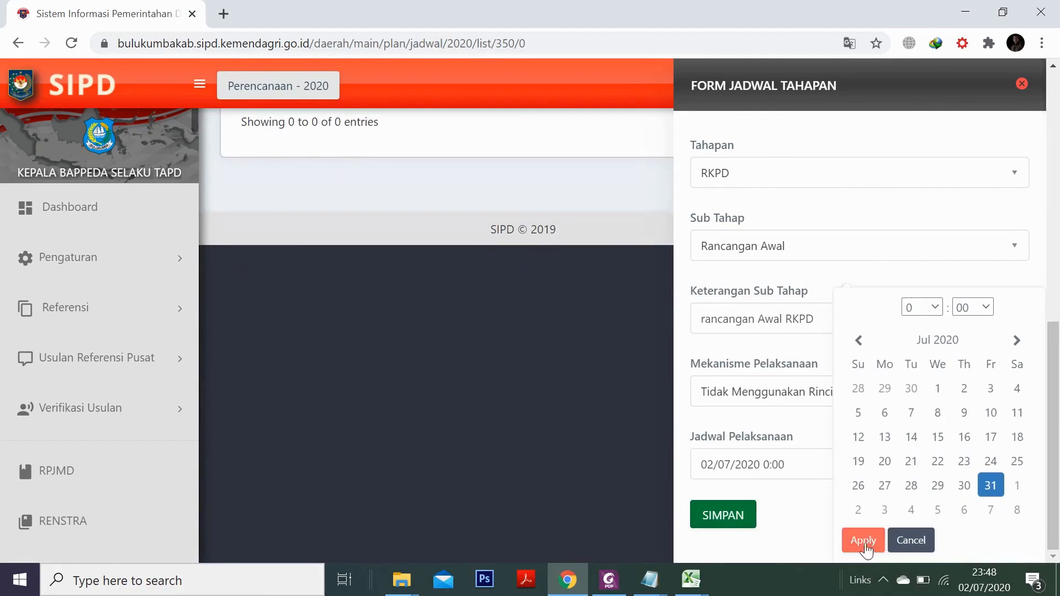
pyautogui.click(866, 544)
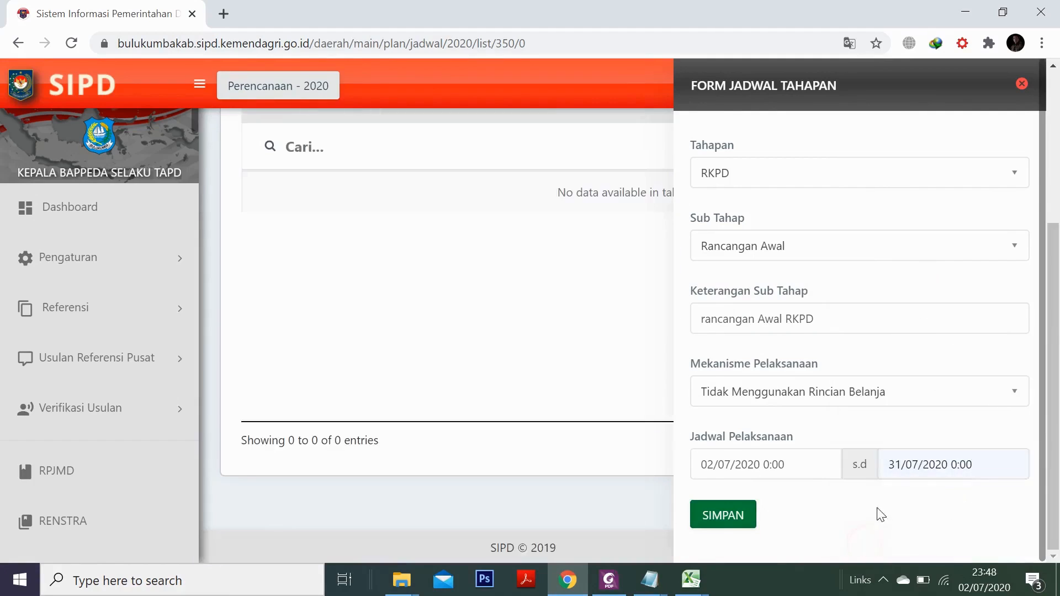
pyautogui.click(718, 522)
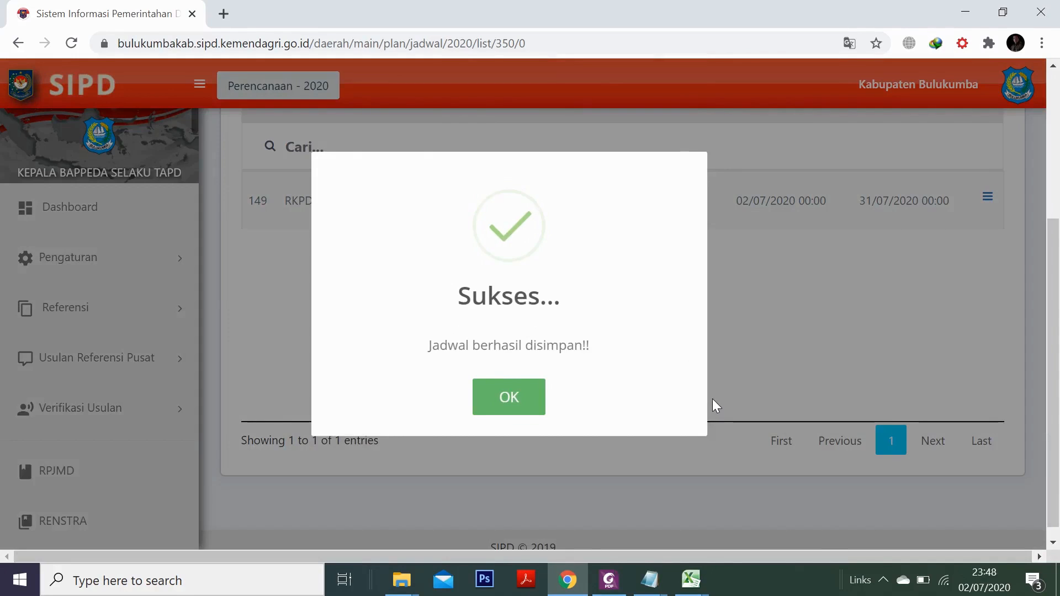
# Dismiss the Sukses dialog and confirm schedule 149 (02/07–31/07/2020) is listed as Aktif
pyautogui.press('Return')
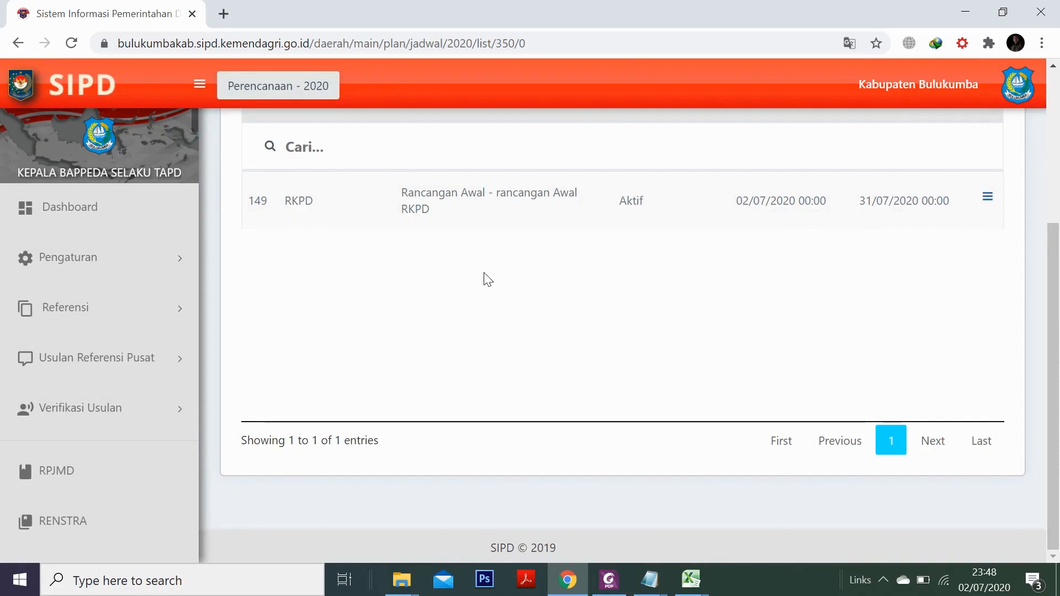
pyautogui.scroll(2, 864, 285)
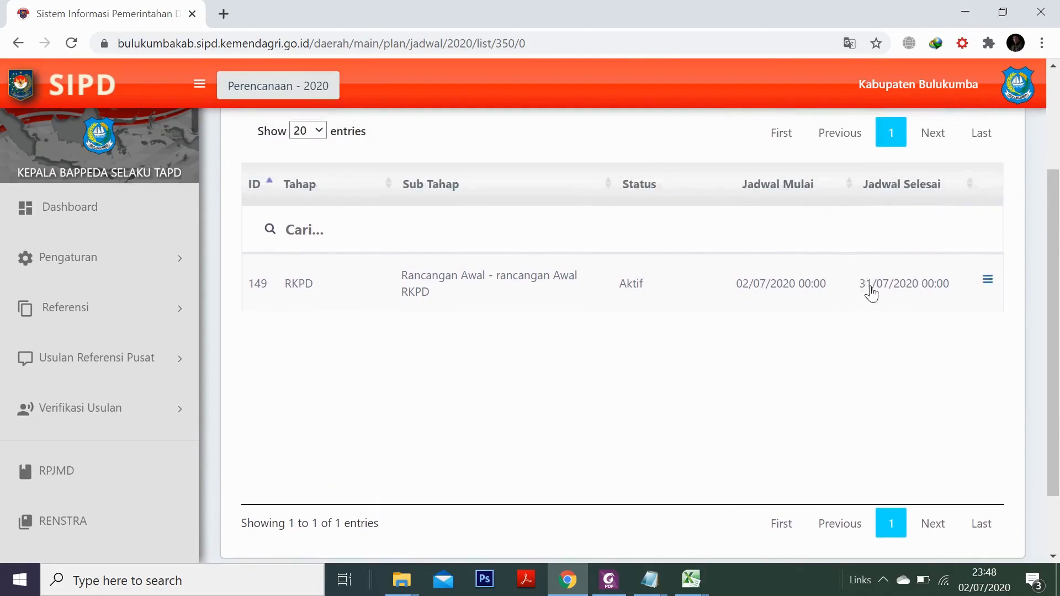
pyautogui.scroll(2, 886, 306)
pyautogui.scroll(2, 956, 293)
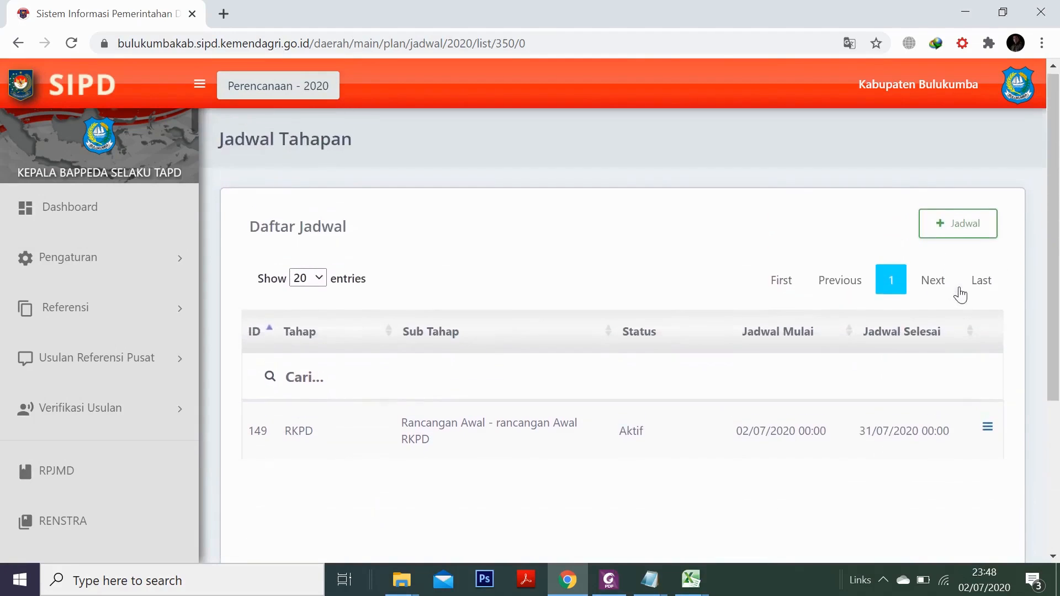
pyautogui.scroll(-4, 959, 301)
pyautogui.scroll(4, 943, 318)
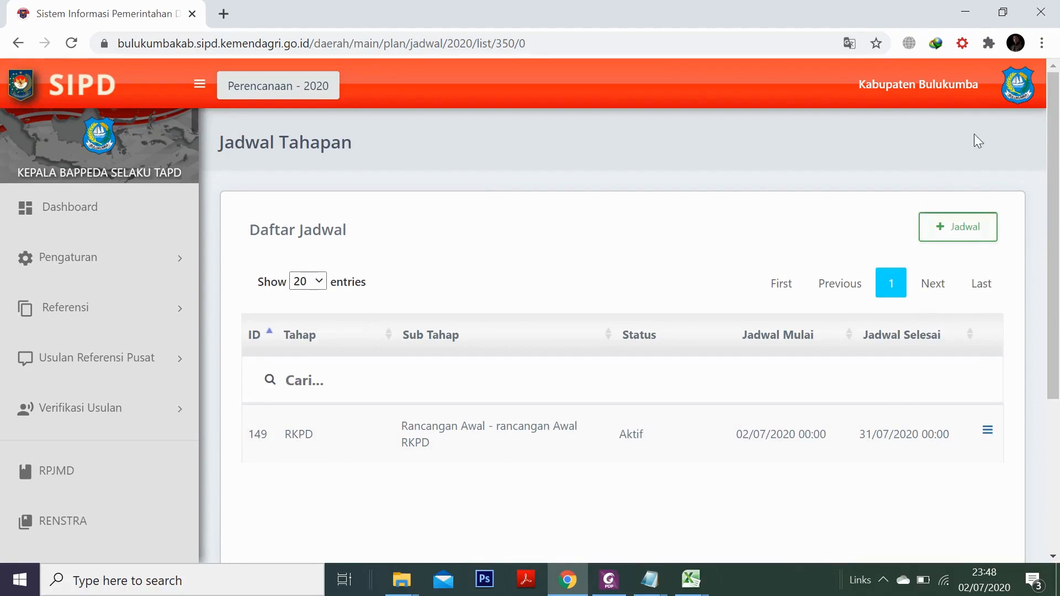
pyautogui.click(1018, 85)
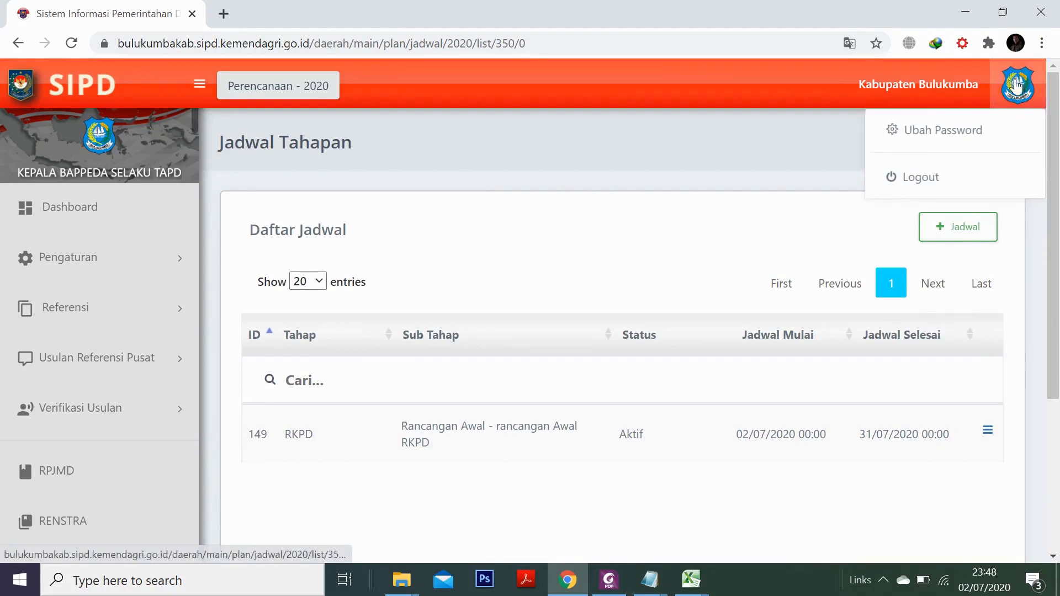
# Log out and return to the Pembangunan Daerah (PMDN 90) login page
pyautogui.click(917, 184)
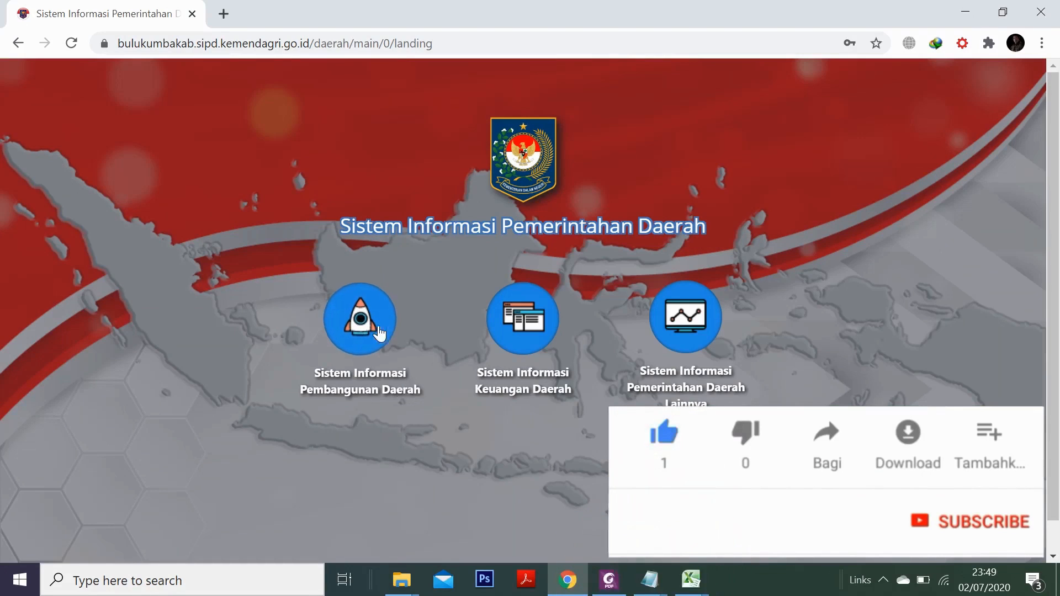
pyautogui.click(365, 331)
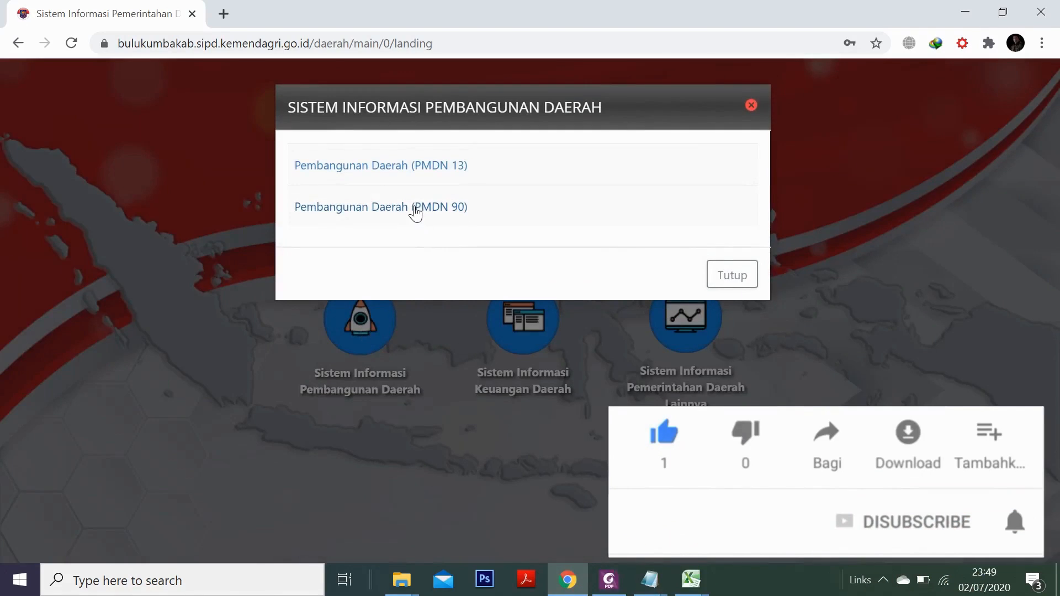
pyautogui.click(416, 208)
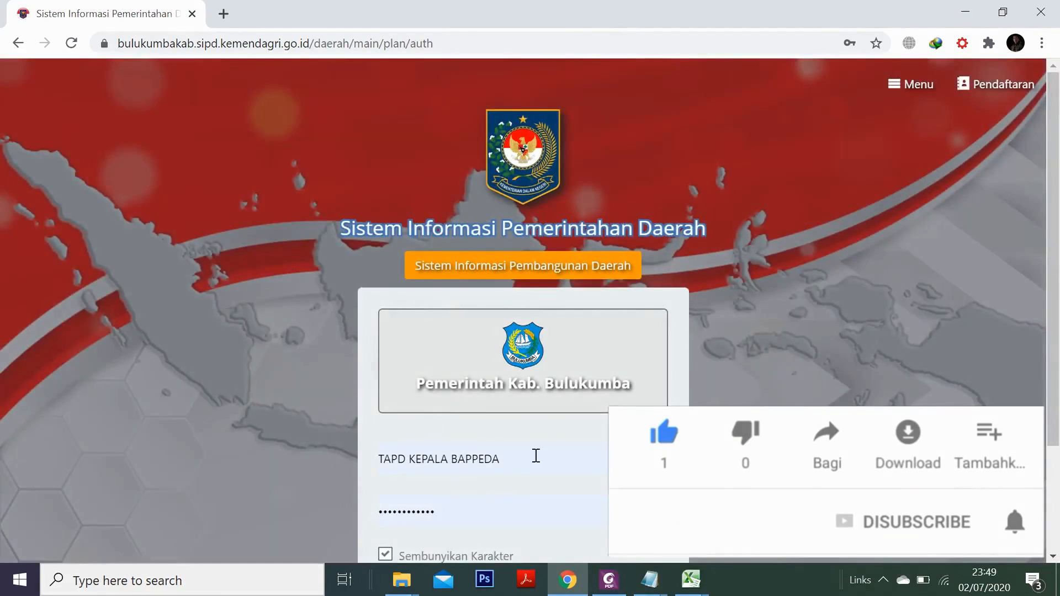
pyautogui.scroll(-3, 547, 450)
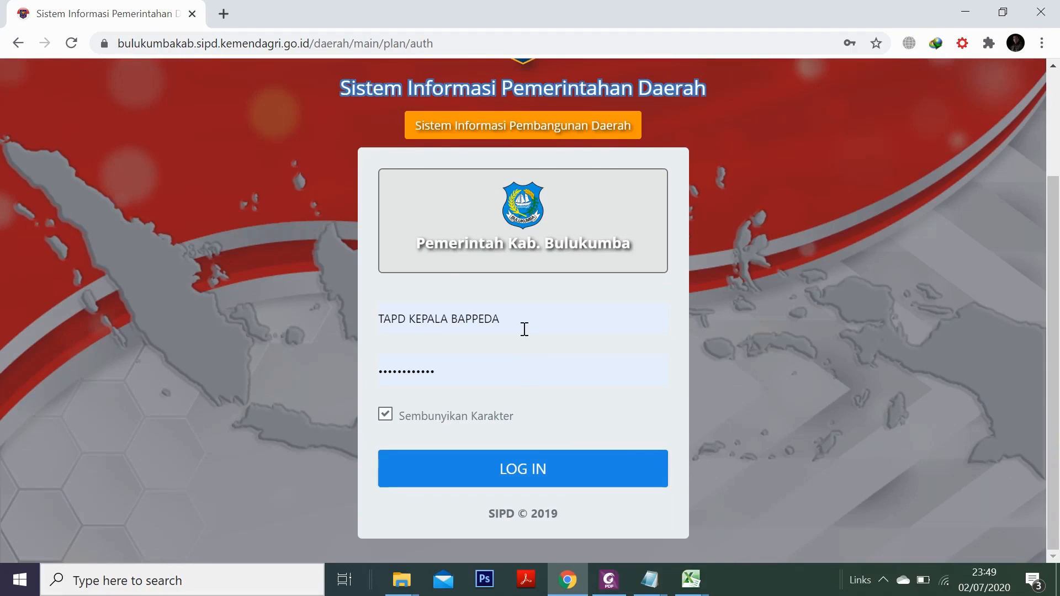
# Replace the username with a different saved account and log in
pyautogui.moveTo(529, 328); pyautogui.dragTo(341, 320)
pyautogui.press('BackSpace')
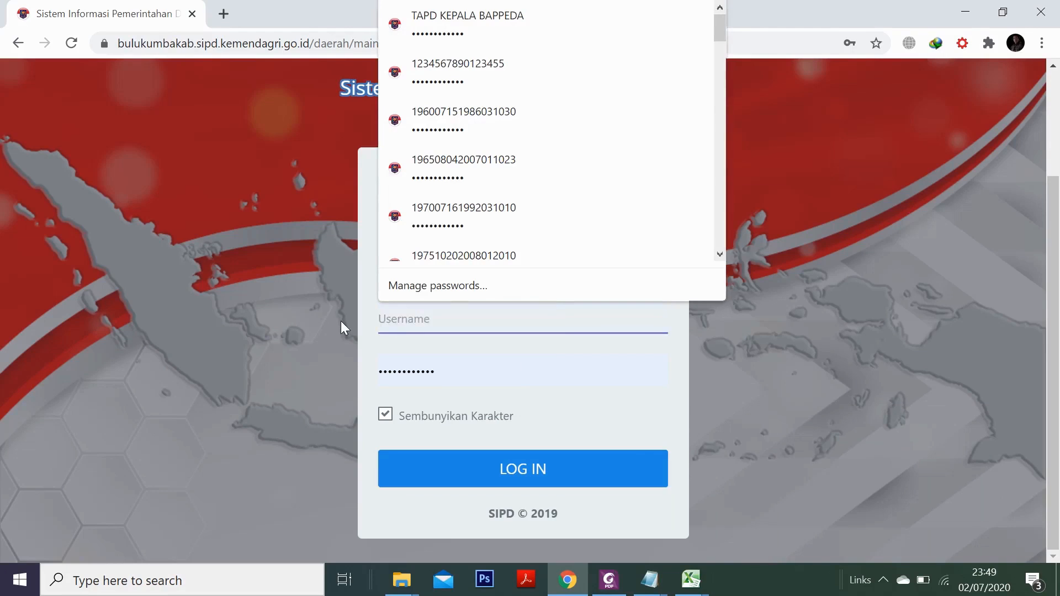
pyautogui.write('1981')
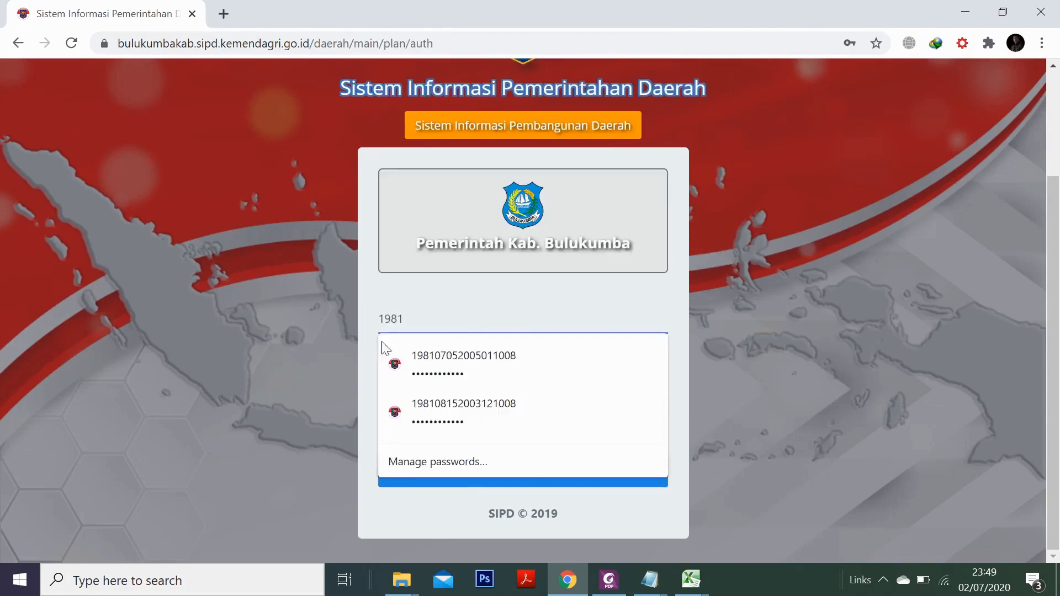
pyautogui.click(497, 408)
pyautogui.click(519, 470)
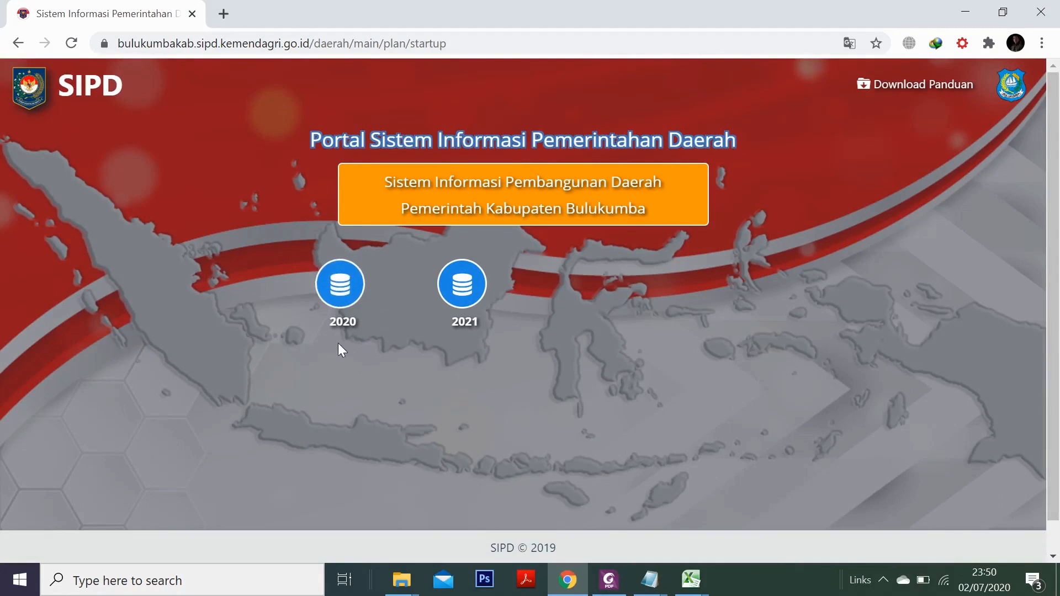
# Open the 2020 Kegiatan / Sub Kegiatan list and start a new activity
pyautogui.click(341, 285)
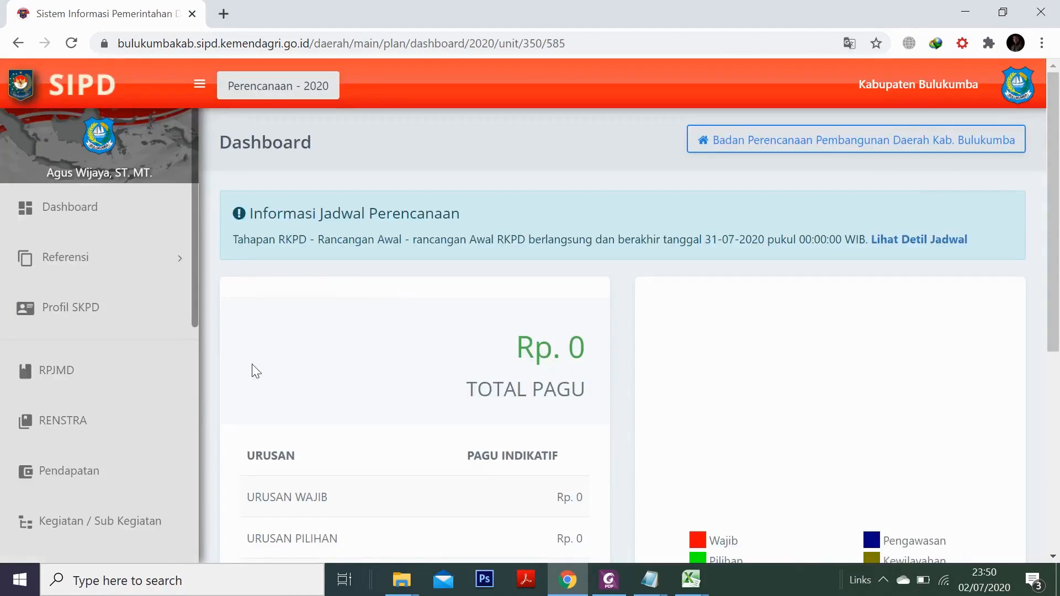
pyautogui.scroll(-1, 138, 403)
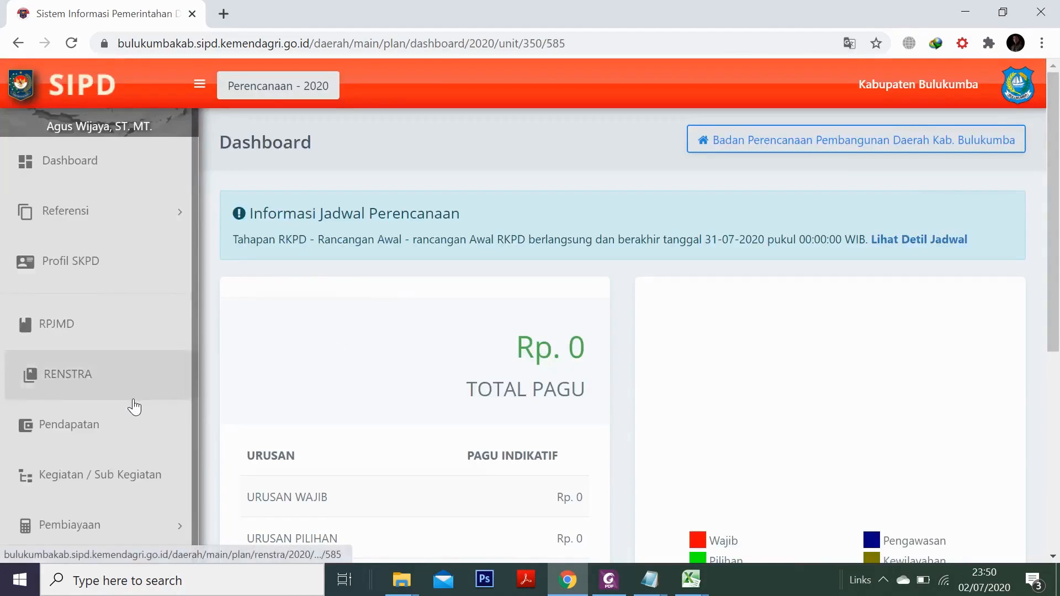
pyautogui.click(105, 485)
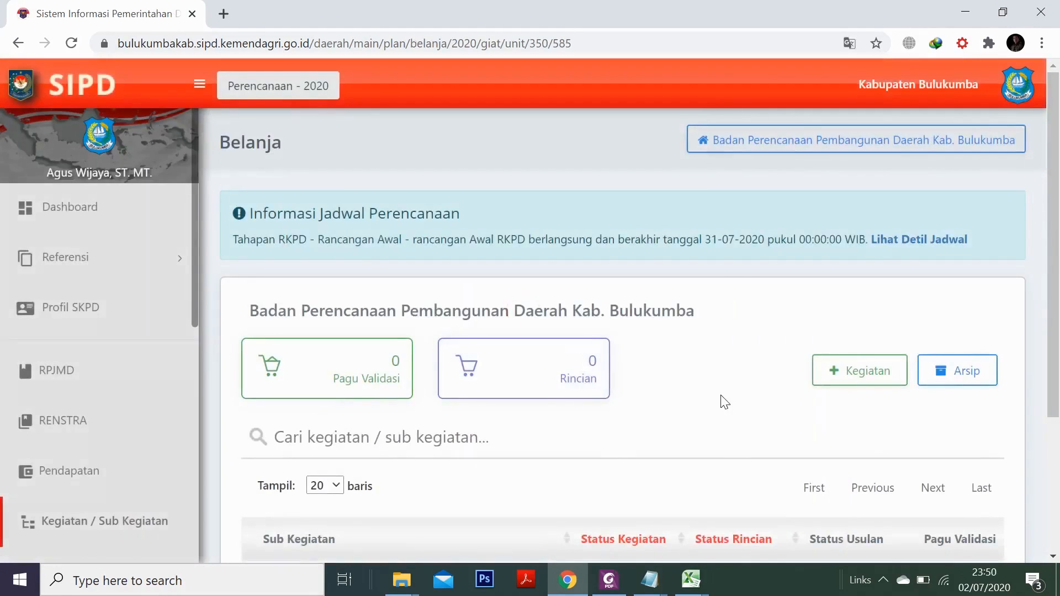
pyautogui.scroll(-3, 749, 393)
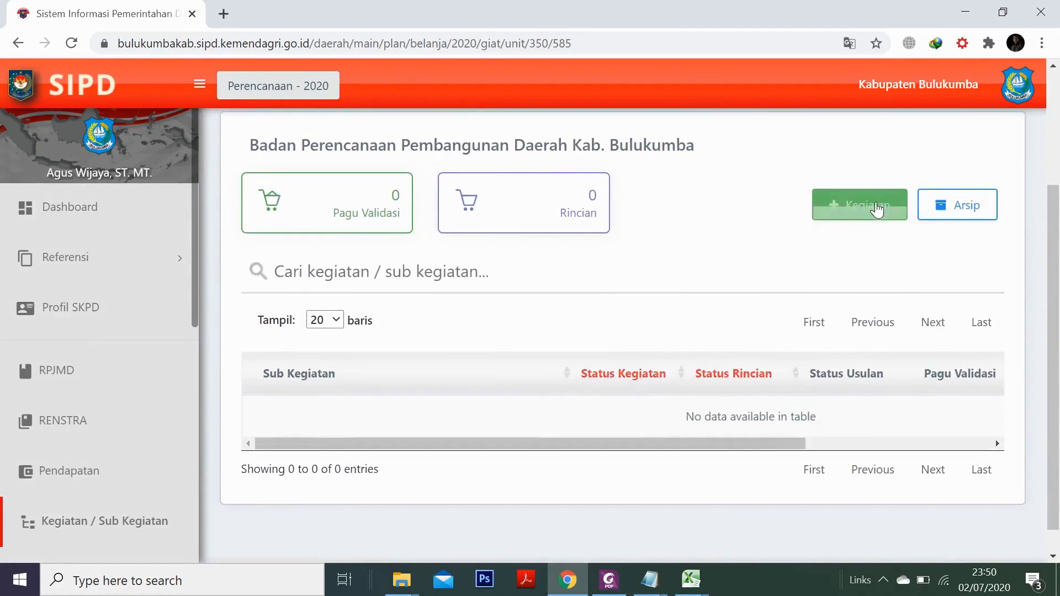
pyautogui.click(865, 203)
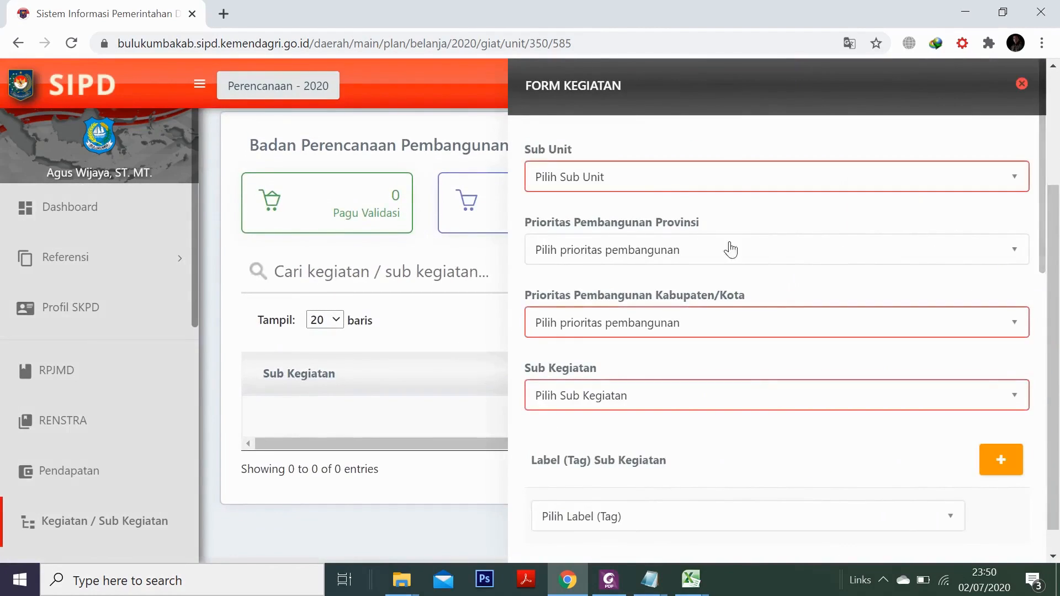
# Set Sub Unit to the Bulukumba BAPPEDA and regency priority to Pengalokasian Anggaran bidang kesehatan
pyautogui.click(642, 180)
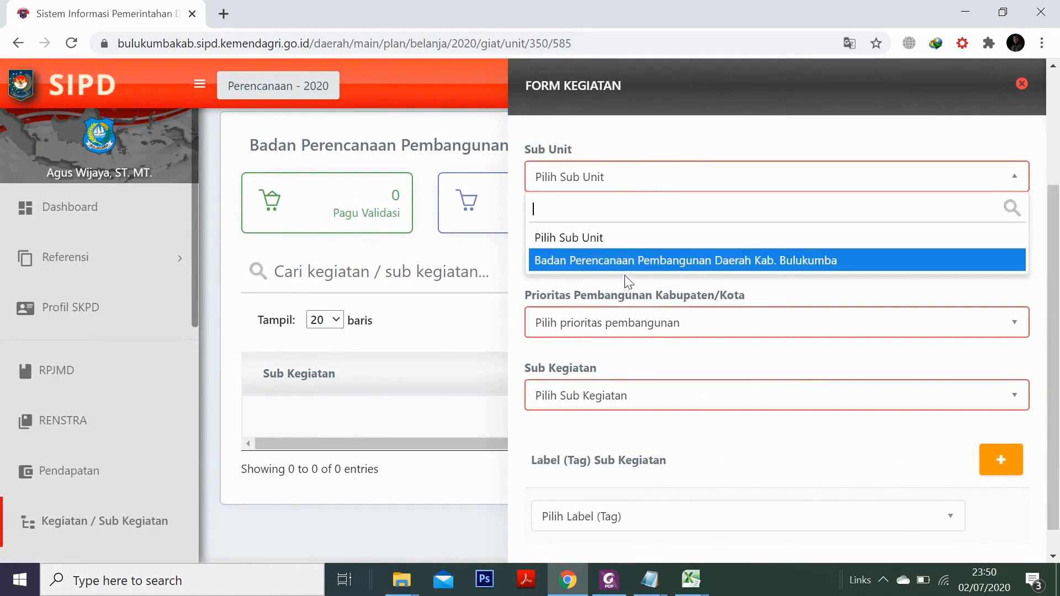
pyautogui.click(632, 260)
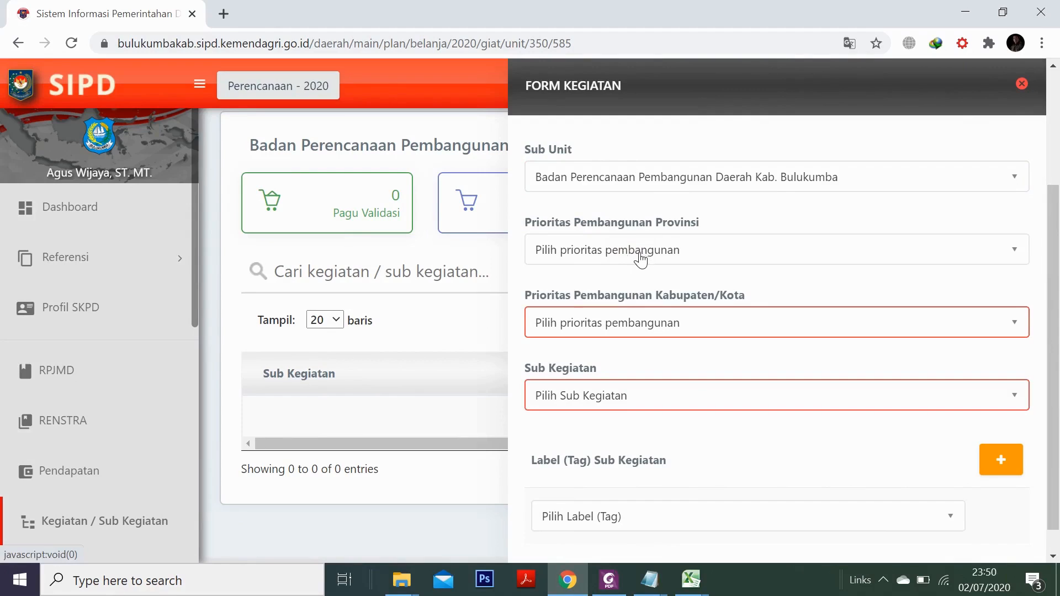
pyautogui.click(674, 258)
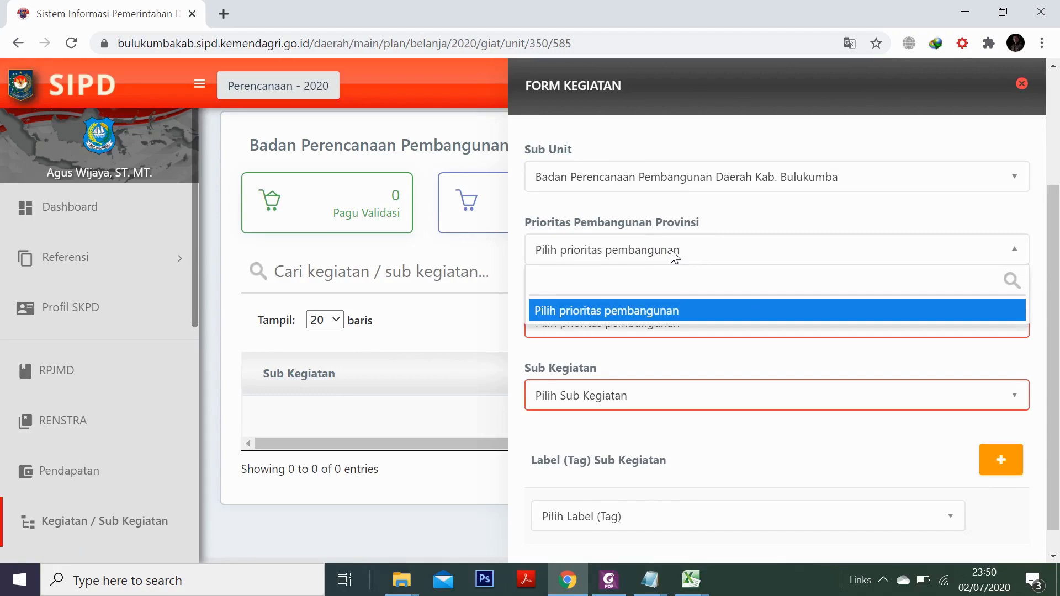
pyautogui.click(671, 253)
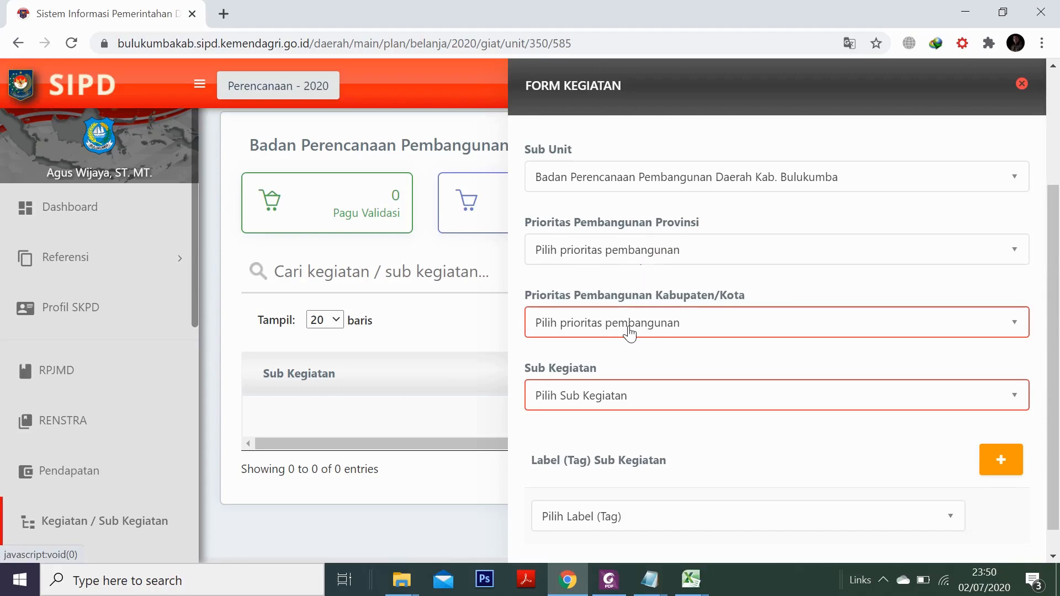
pyautogui.click(630, 334)
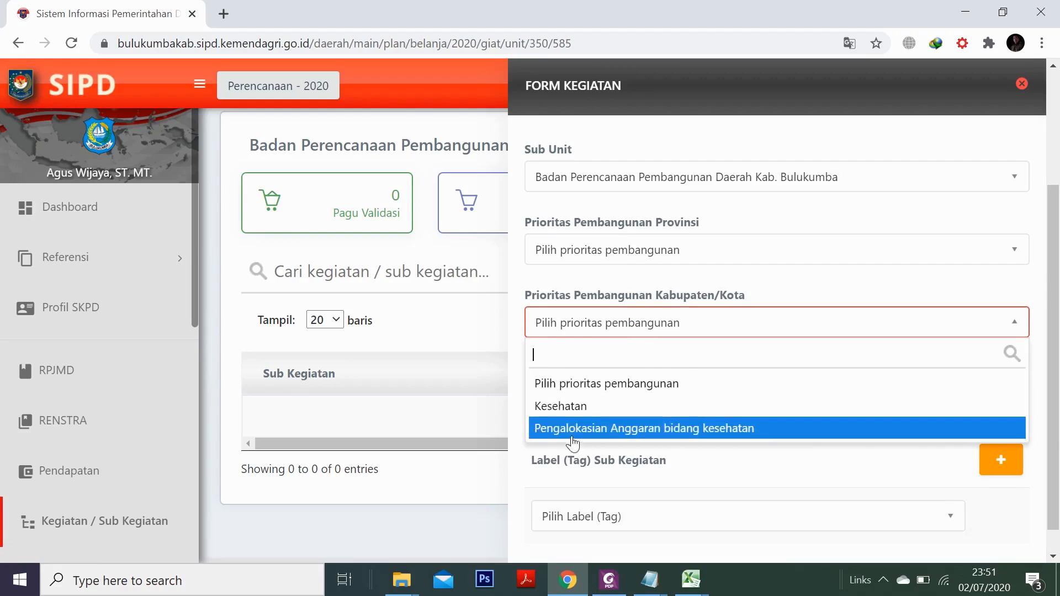
pyautogui.click(596, 428)
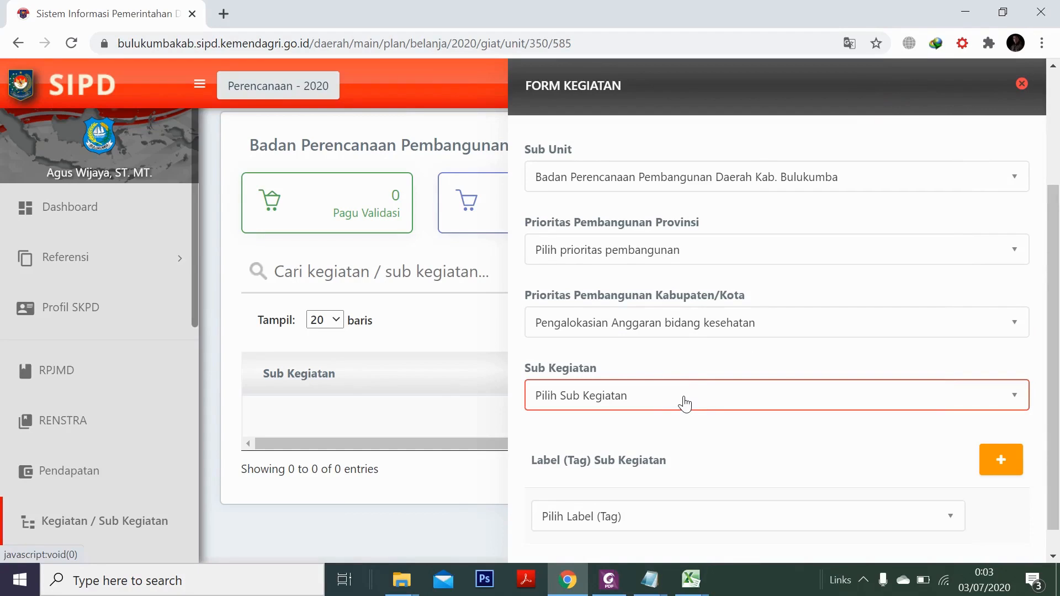
# Choose sub-activity 5.01.02.2.01.03 Koordinasi Pelaksanaan Musrenbang Kabupaten/Kota in the Sub Kegiatan list
pyautogui.click(685, 404)
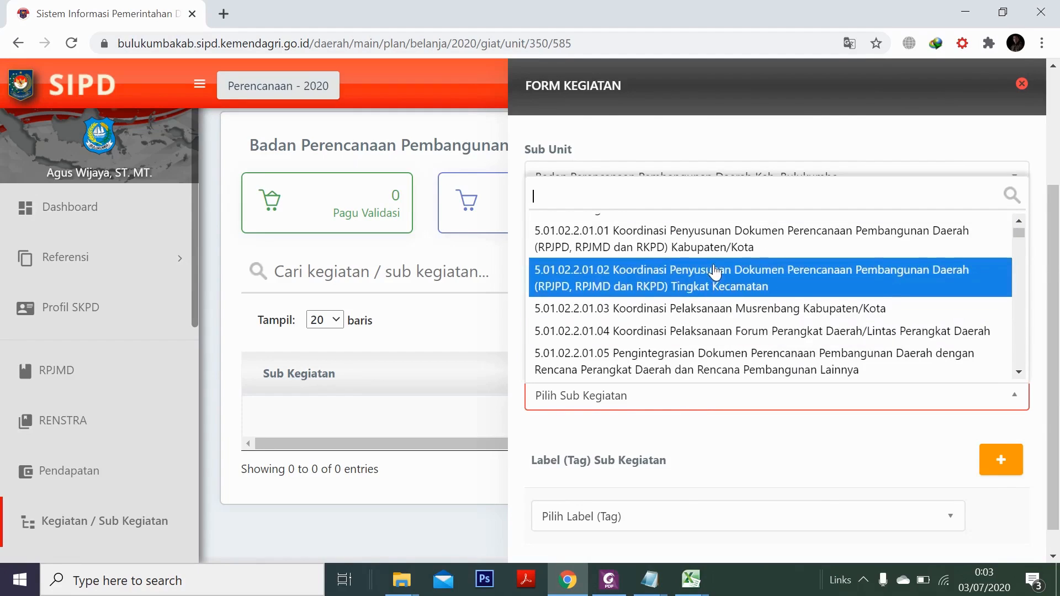
pyautogui.scroll(1, 715, 271)
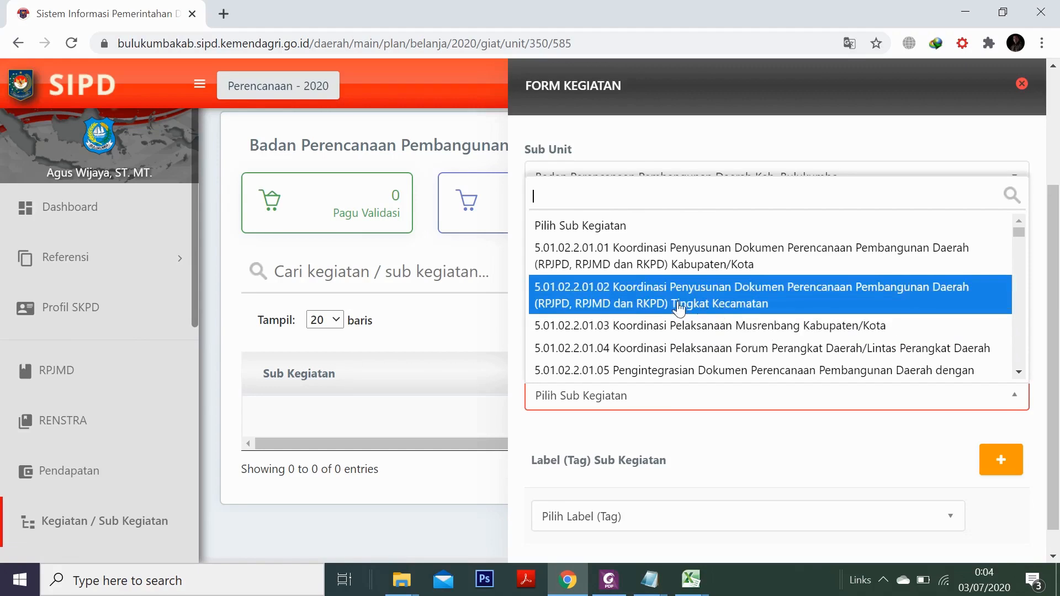
pyautogui.click(738, 323)
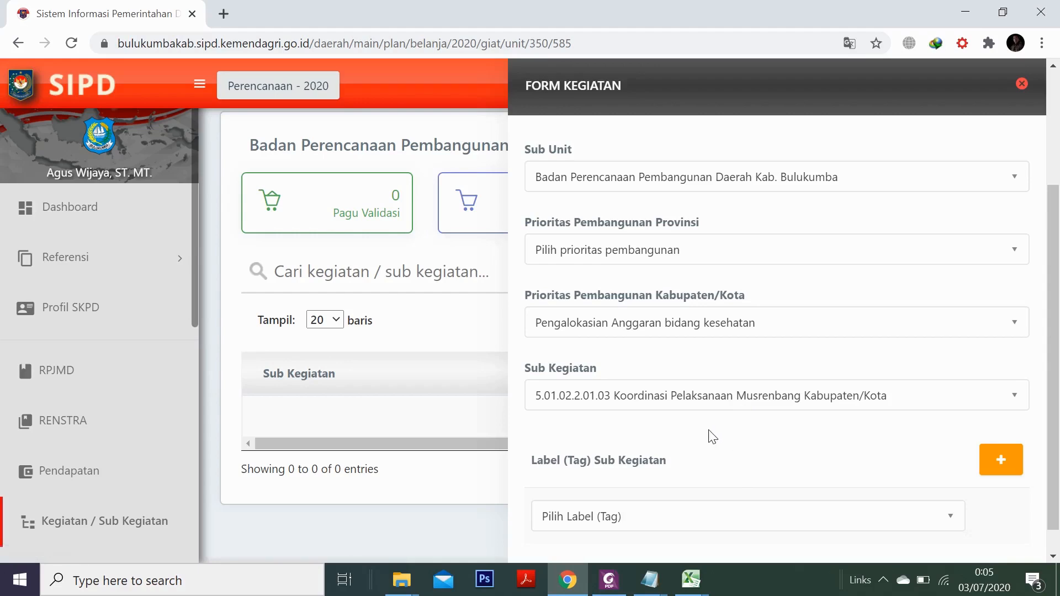
# Filter the Sumber Dana dropdown by typing UMUM
pyautogui.scroll(-3, 709, 440)
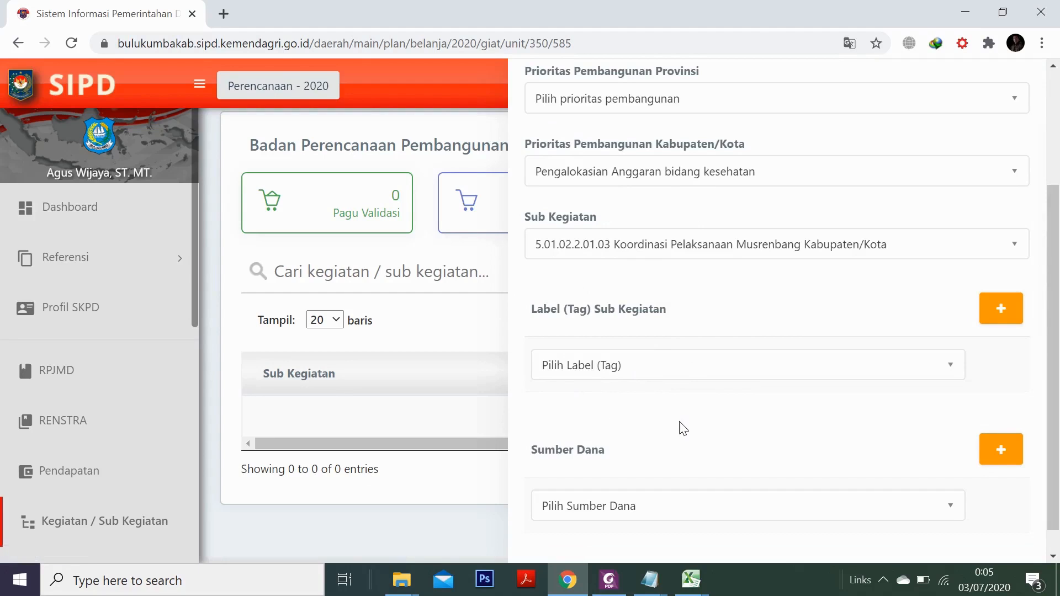
pyautogui.scroll(-3, 685, 420)
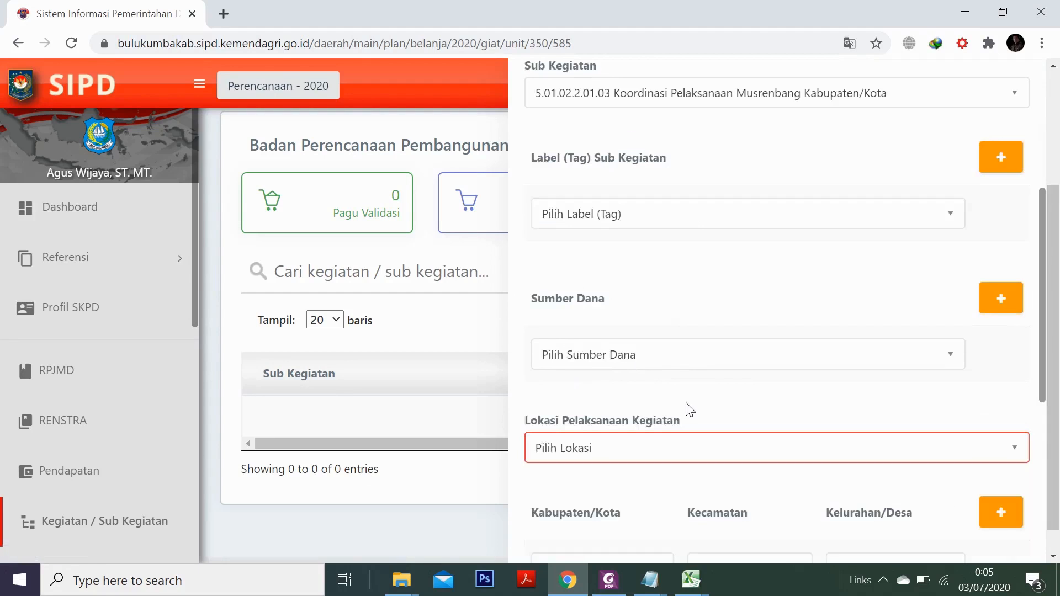
pyautogui.click(625, 358)
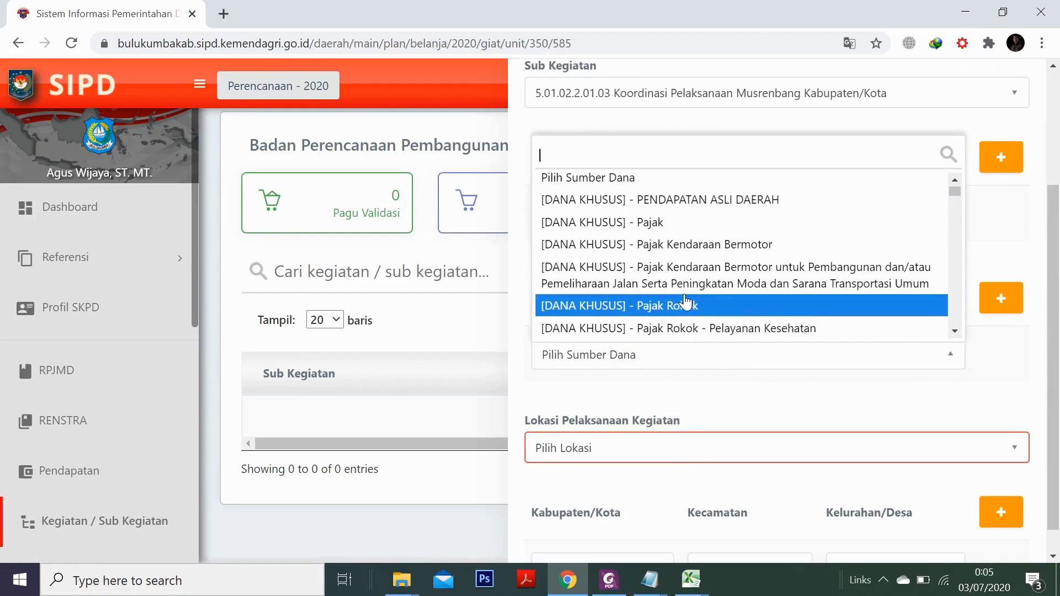
pyautogui.scroll(-2, 688, 303)
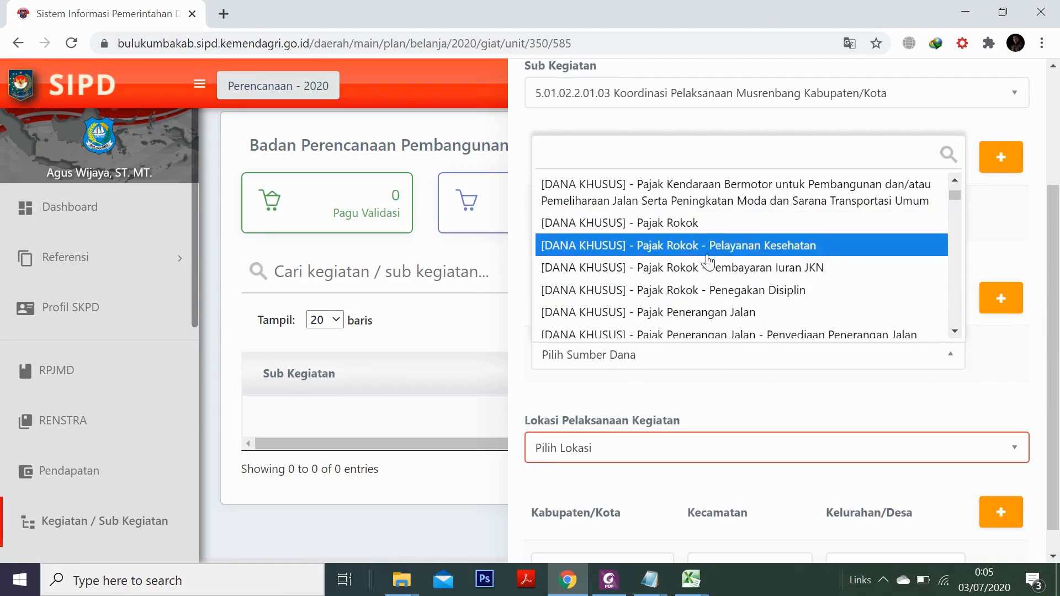
pyautogui.scroll(-2, 713, 269)
pyautogui.scroll(-2, 713, 269)
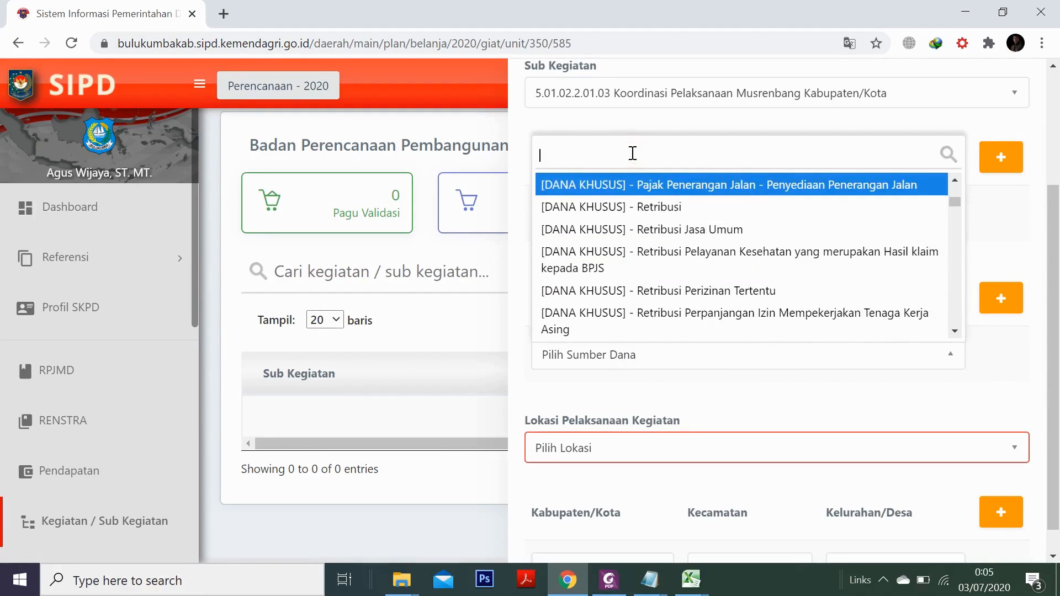
pyautogui.write('UMUM')
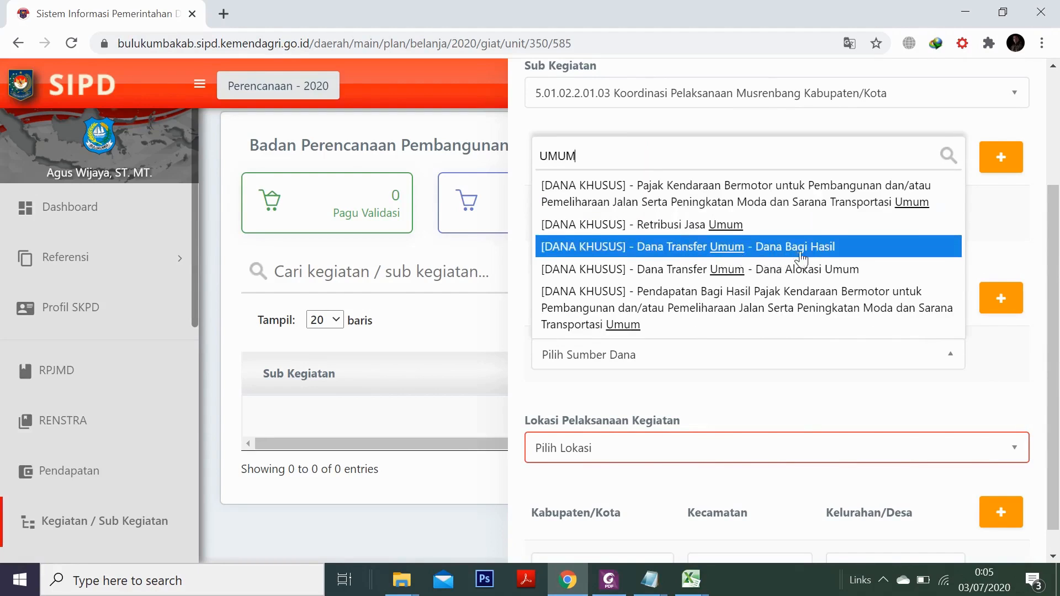
# Choose Dana Alokasi Umum as the funding source and Kab. Bulukumba as the location
pyautogui.click(768, 270)
pyautogui.scroll(-3, 774, 372)
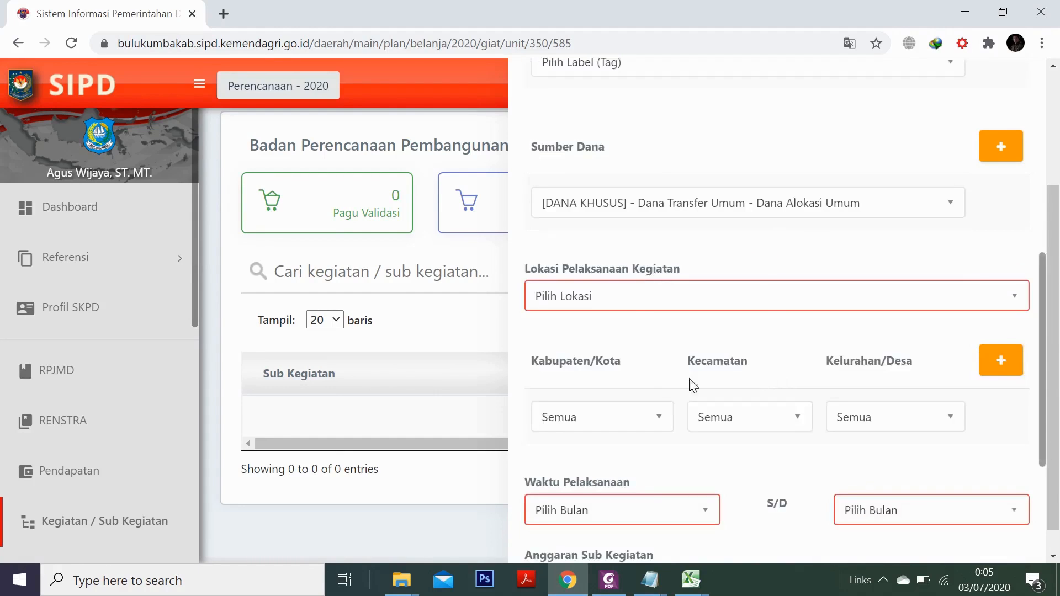
pyautogui.click(625, 297)
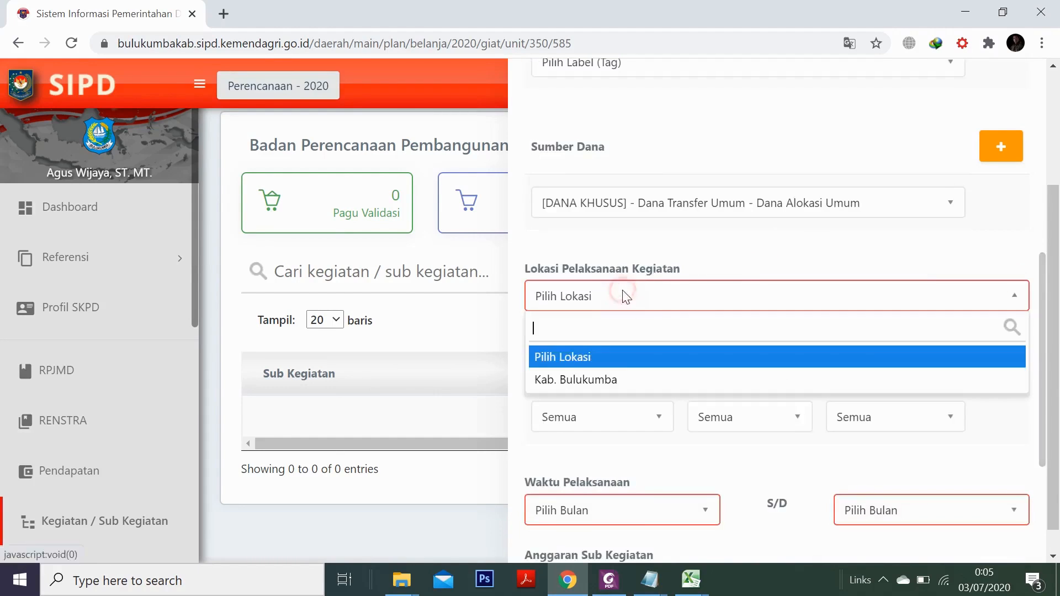
pyautogui.click(611, 381)
# Set the regency to Kab. Bulukumba and the district to Ujung Bulu
pyautogui.click(633, 426)
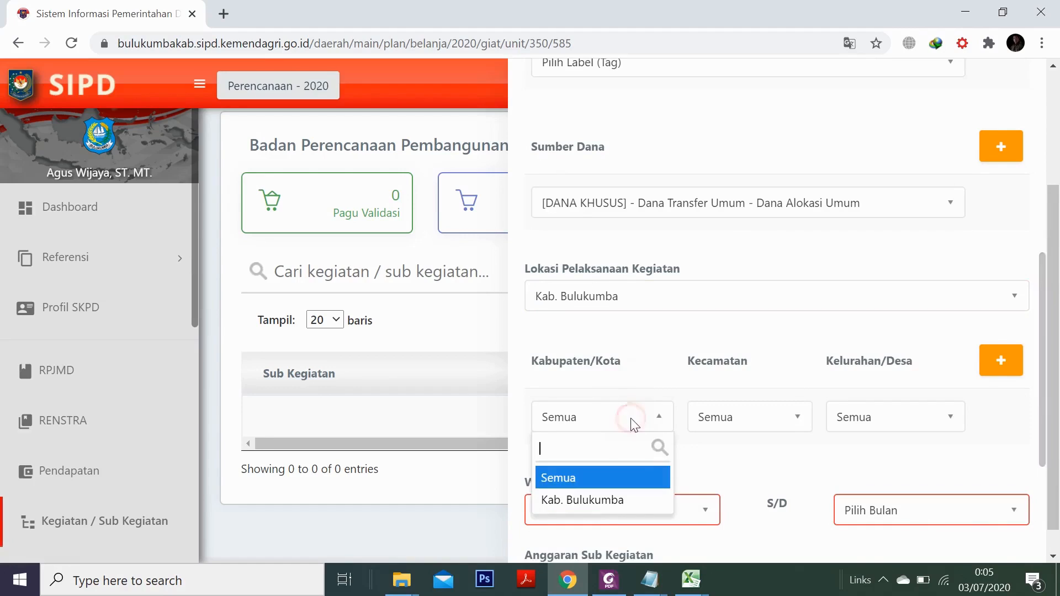
pyautogui.click(605, 501)
pyautogui.click(778, 424)
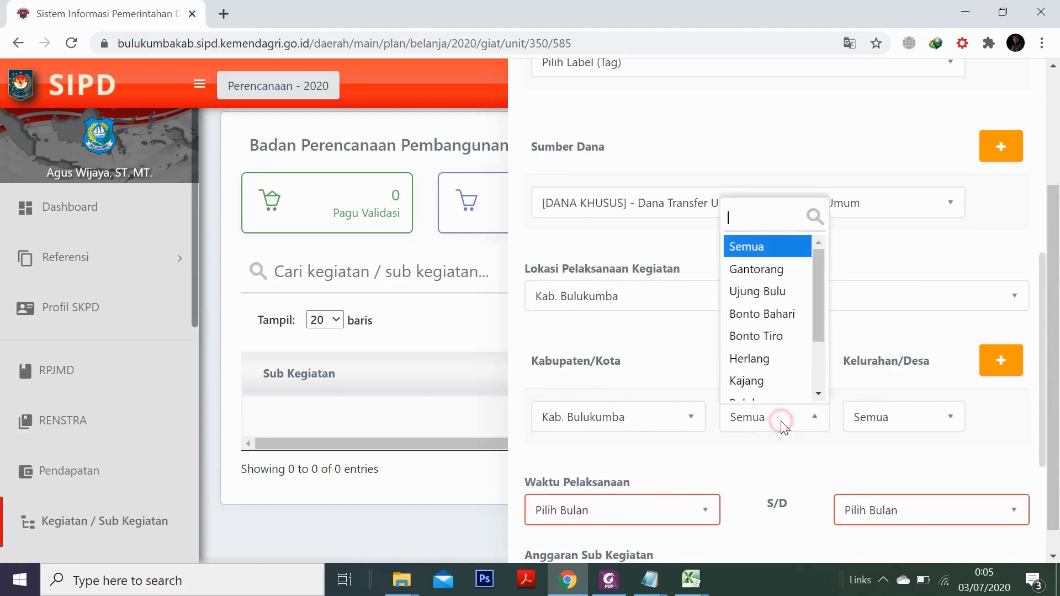
pyautogui.click(774, 304)
pyautogui.click(900, 422)
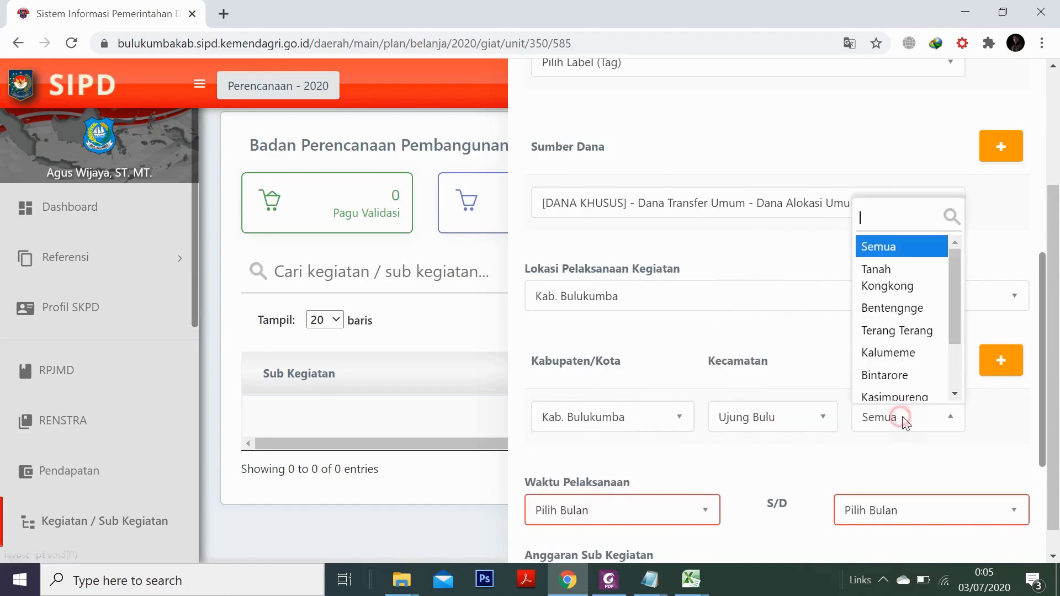
pyautogui.scroll(-2, 892, 359)
# Set the village to Loka and the implementation period from Januari to Desember
pyautogui.click(893, 379)
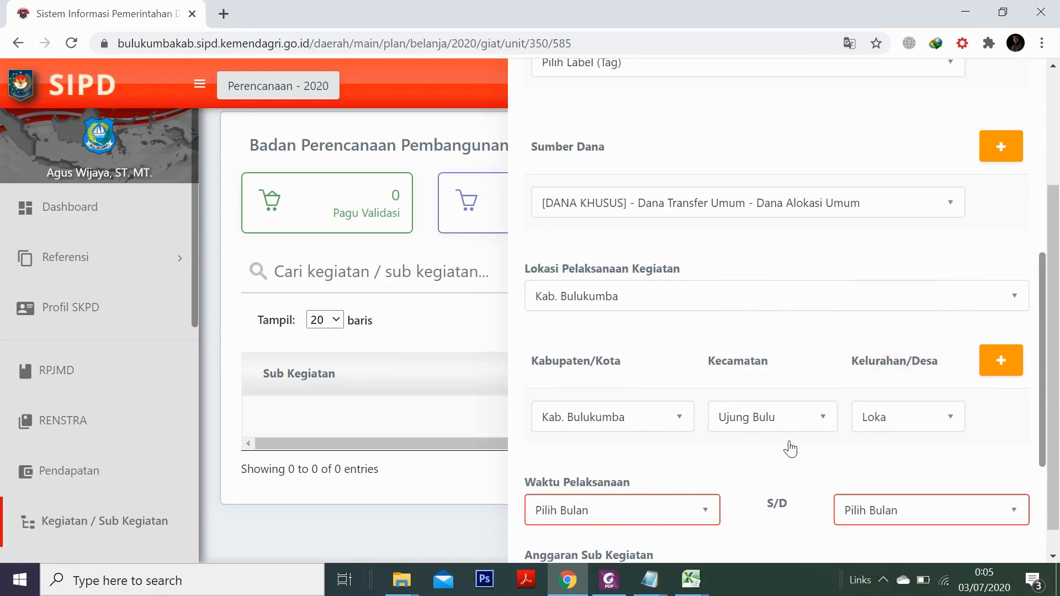
pyautogui.scroll(-4, 785, 446)
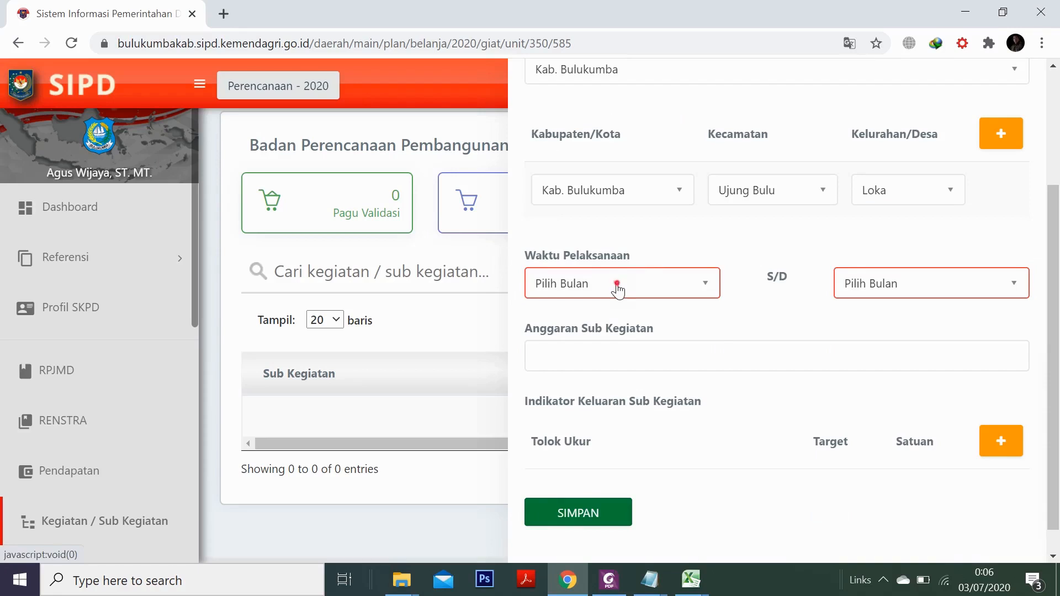
pyautogui.click(618, 286)
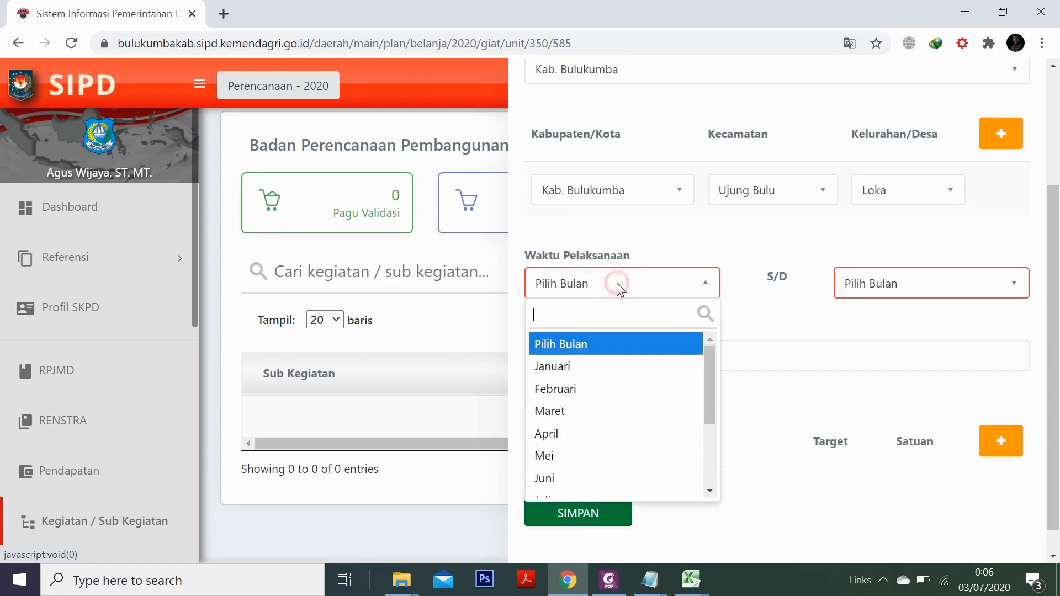
pyautogui.click(582, 367)
pyautogui.click(891, 286)
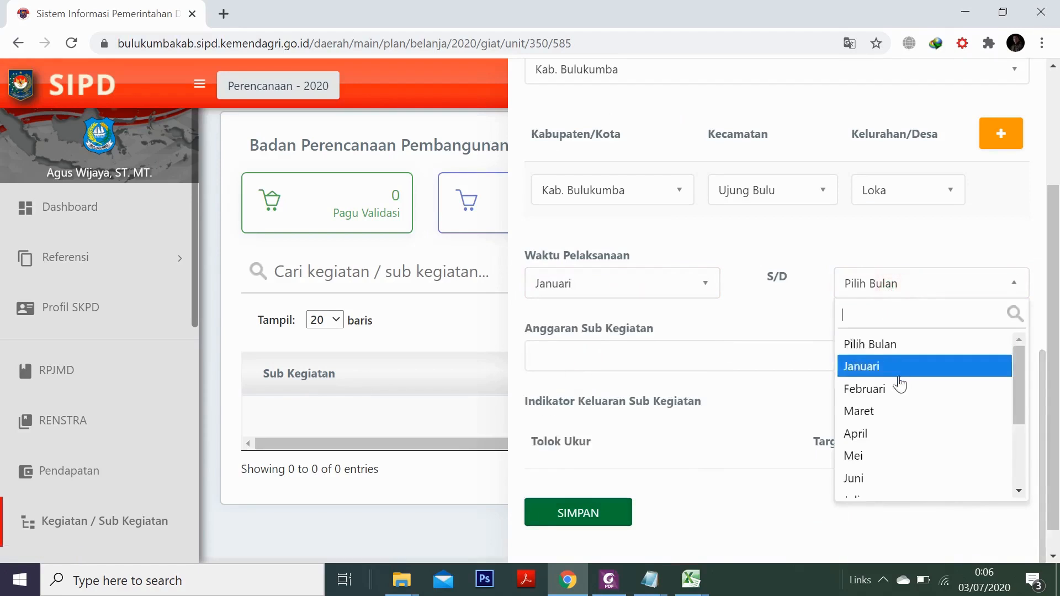
pyautogui.scroll(-3, 897, 398)
pyautogui.click(879, 488)
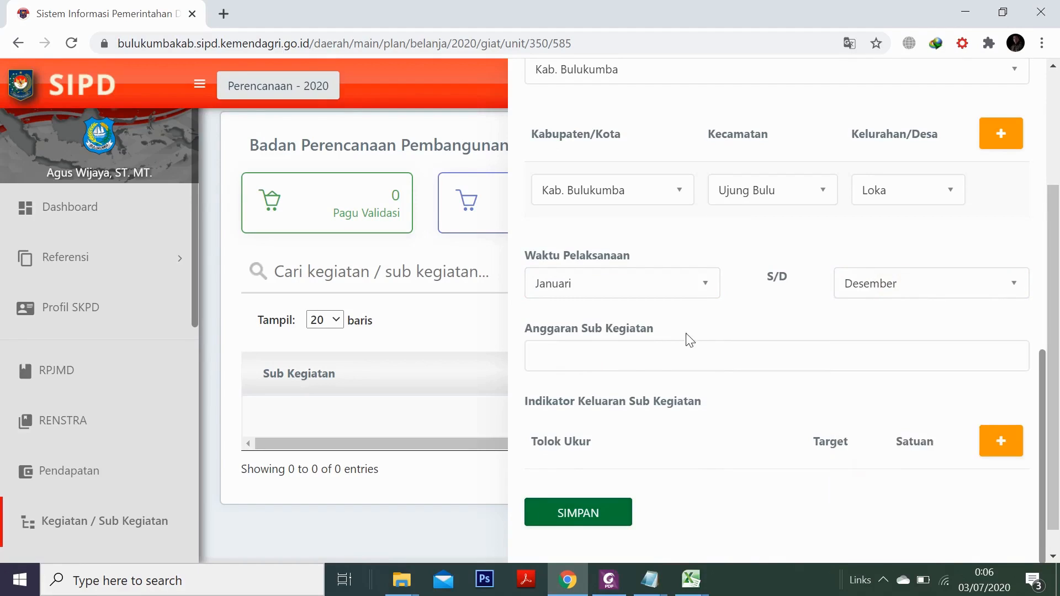
# Focus the Anggaran field after dismissing the suggested past budget amounts
pyautogui.click(624, 359)
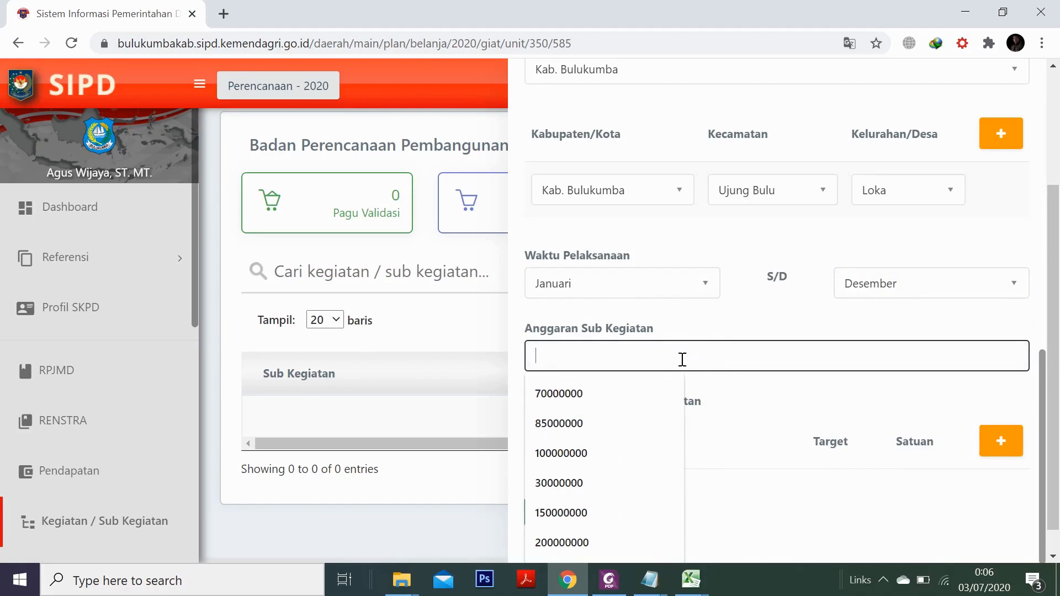
pyautogui.click(681, 330)
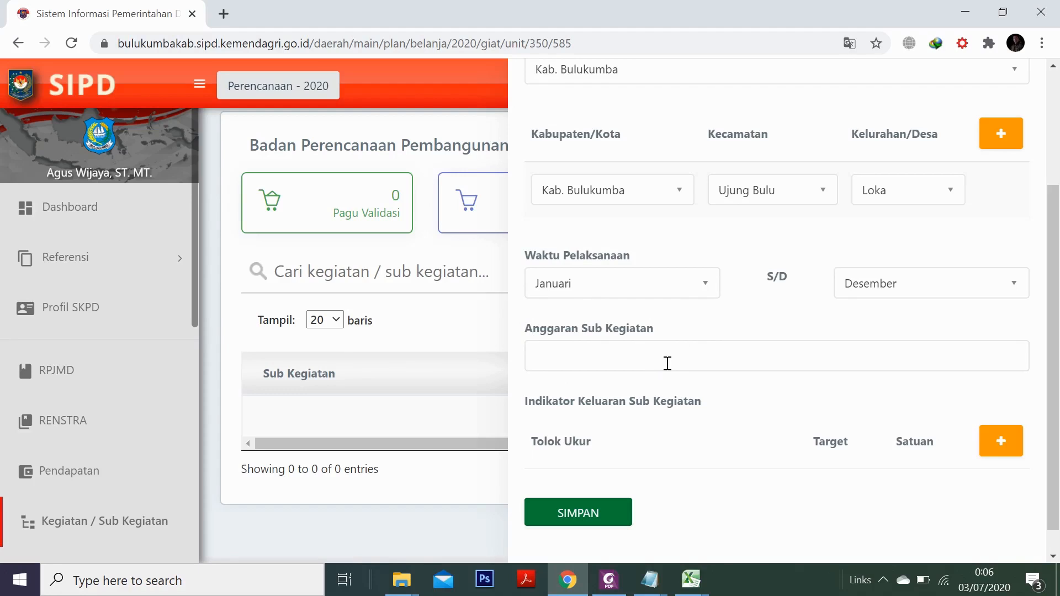
pyautogui.click(641, 360)
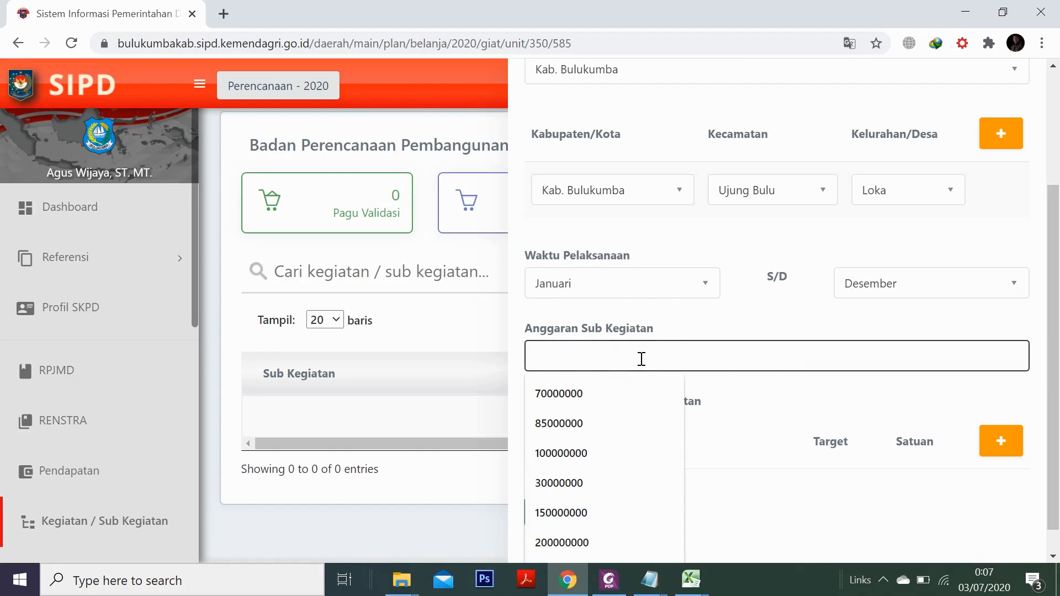
# Enter a 70000000 budget and add an output indicator 'Terlaksananya forum gabungan OPD'
pyautogui.click(576, 392)
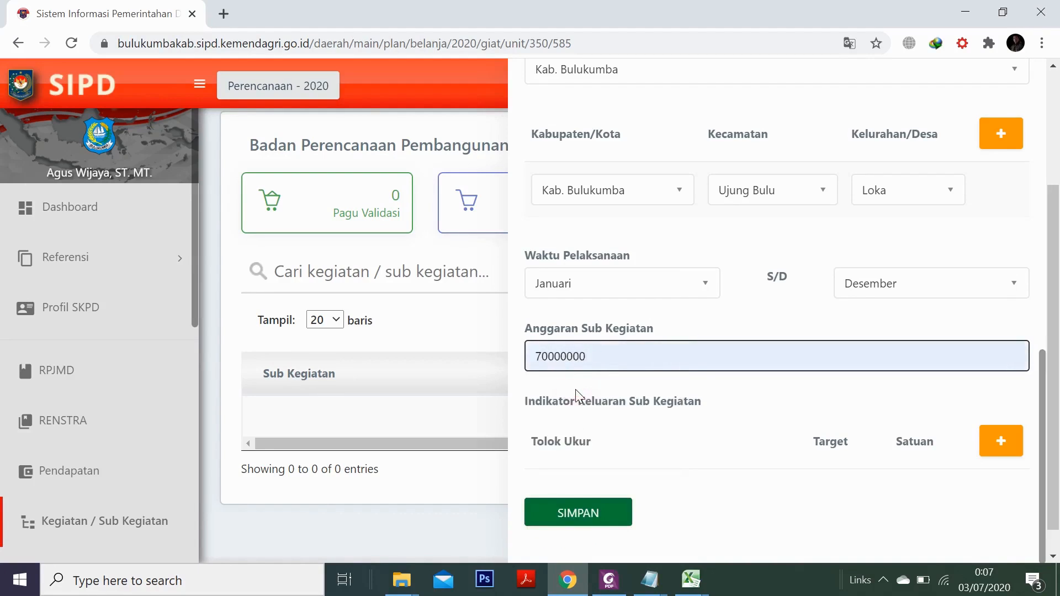
pyautogui.click(1008, 452)
pyautogui.scroll(-1, 740, 421)
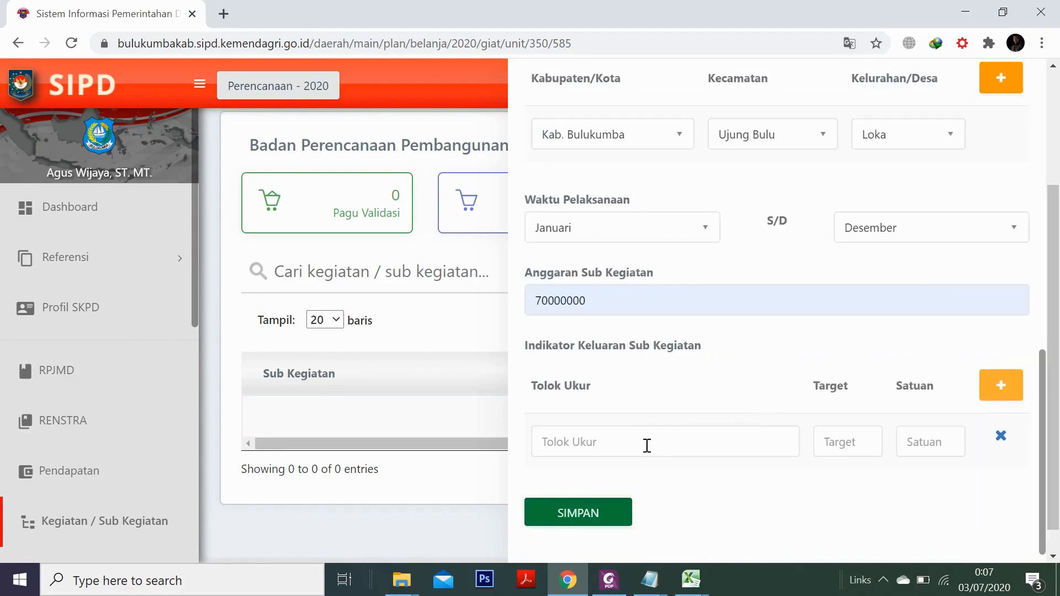
pyautogui.click(648, 445)
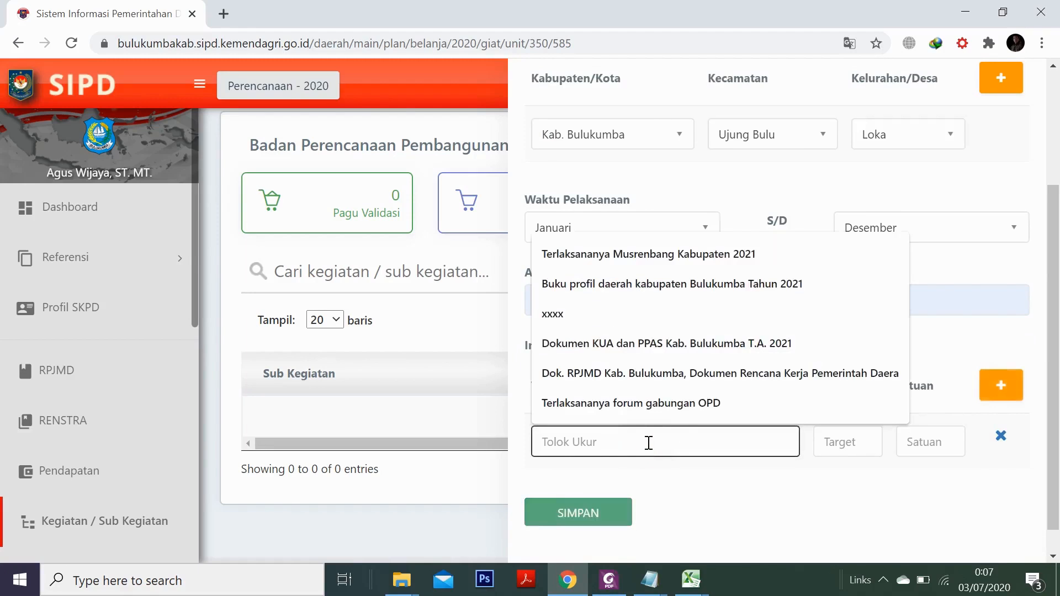
pyautogui.click(624, 400)
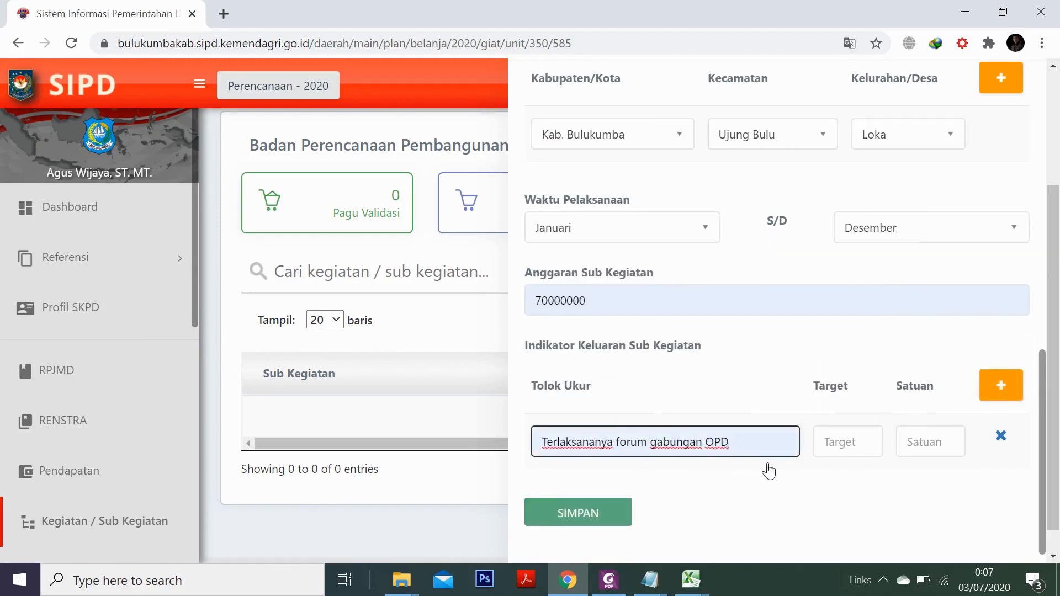
# Set the indicator target to 1 Kegiatan and save the sub-activity
pyautogui.click(856, 442)
pyautogui.click(853, 313)
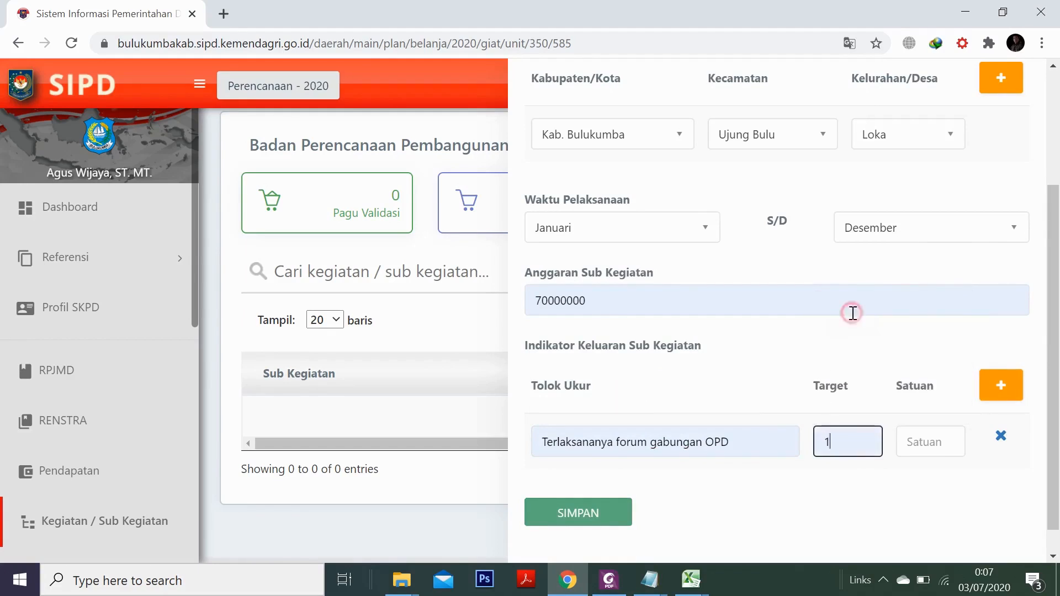
pyautogui.click(940, 444)
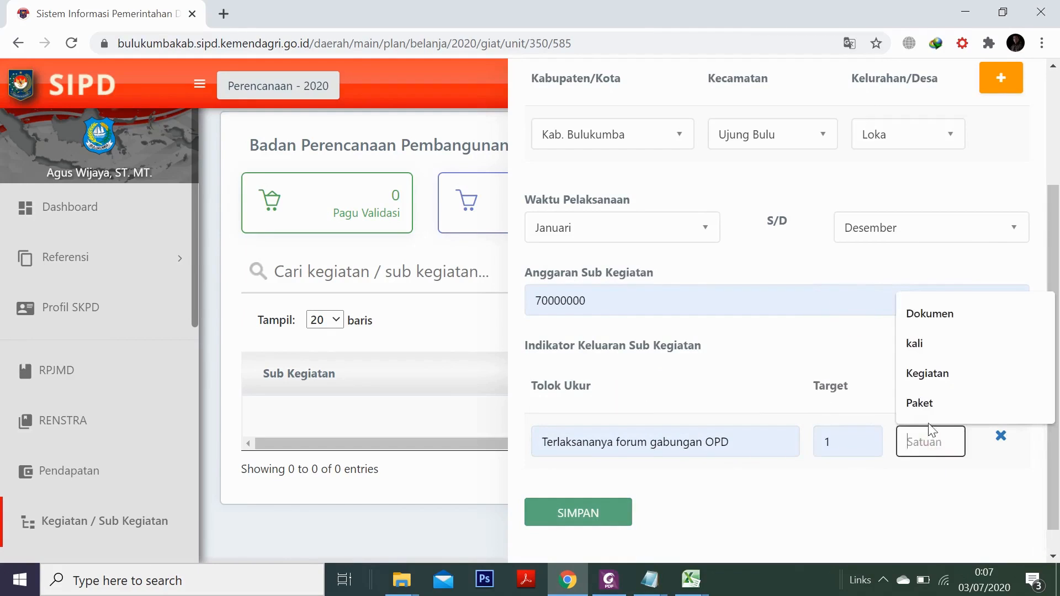
pyautogui.click(937, 374)
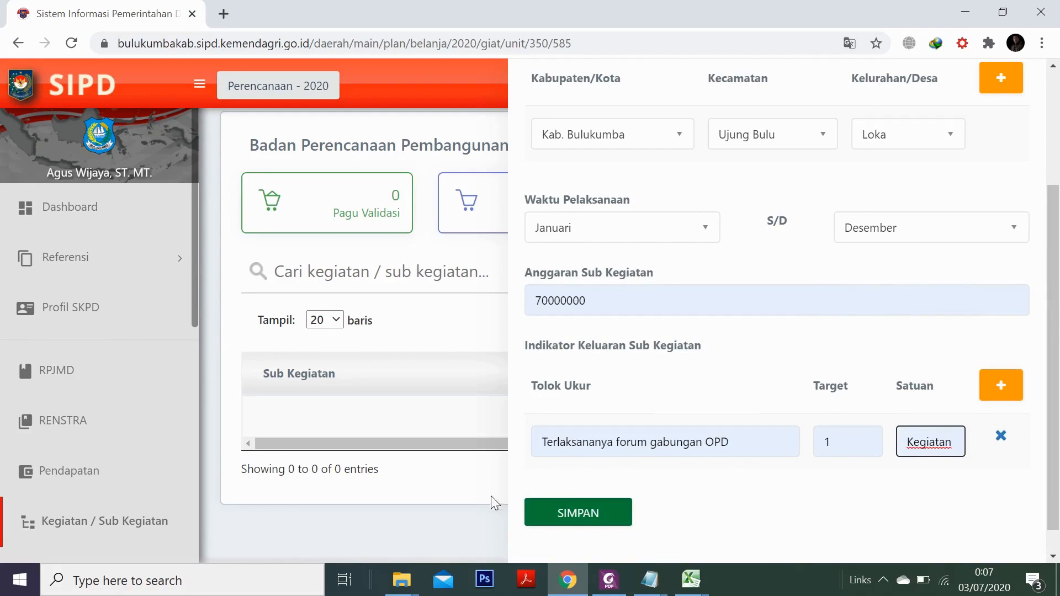
pyautogui.click(558, 510)
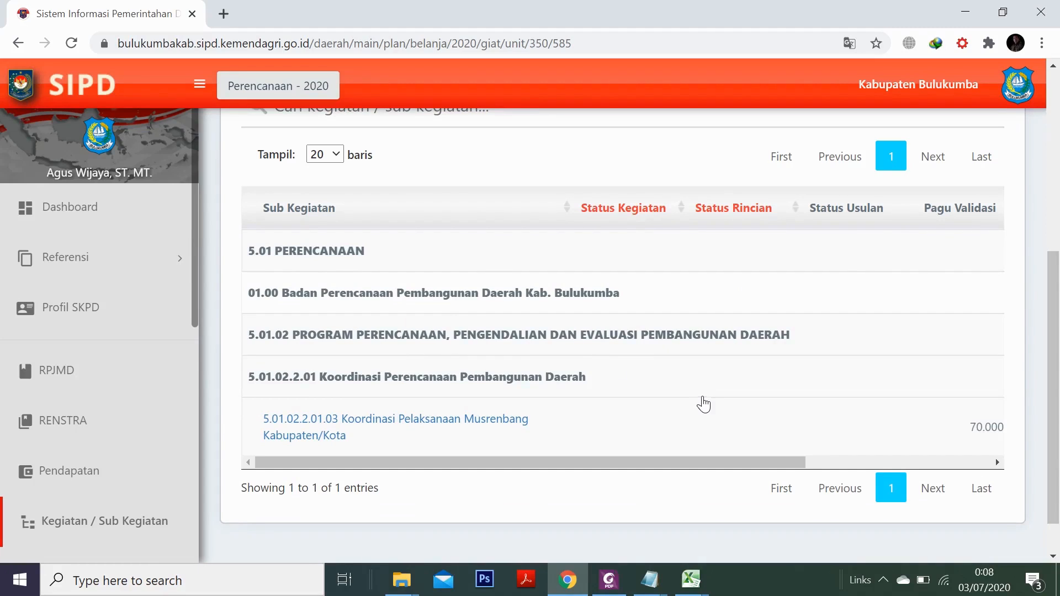
# Verify the new Musrenbang entry in the Belanja list and open the account options
pyautogui.scroll(4, 834, 341)
pyautogui.scroll(-3, 853, 354)
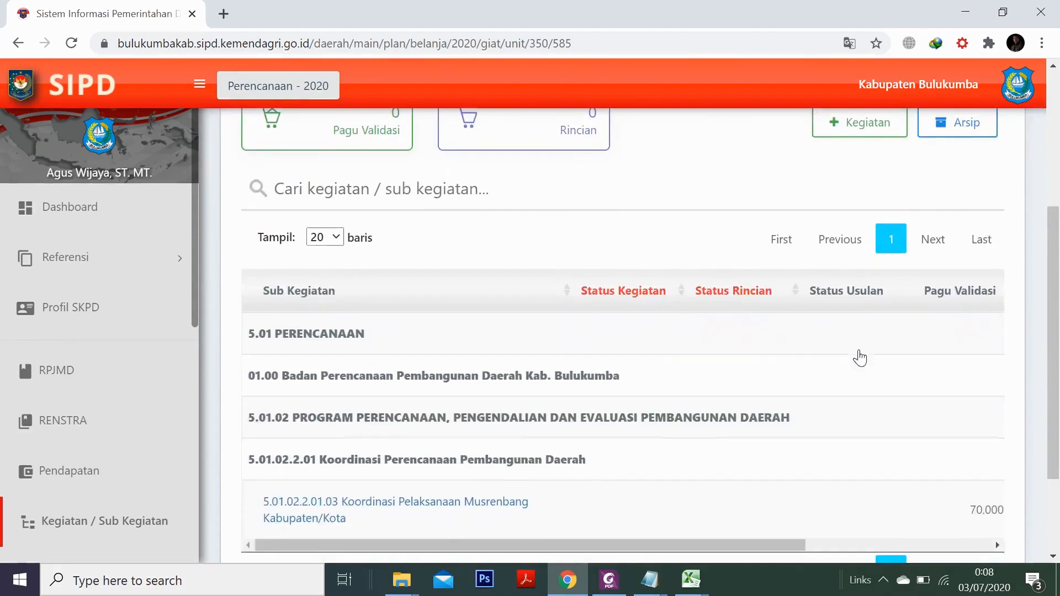
pyautogui.scroll(3, 862, 356)
pyautogui.click(1018, 85)
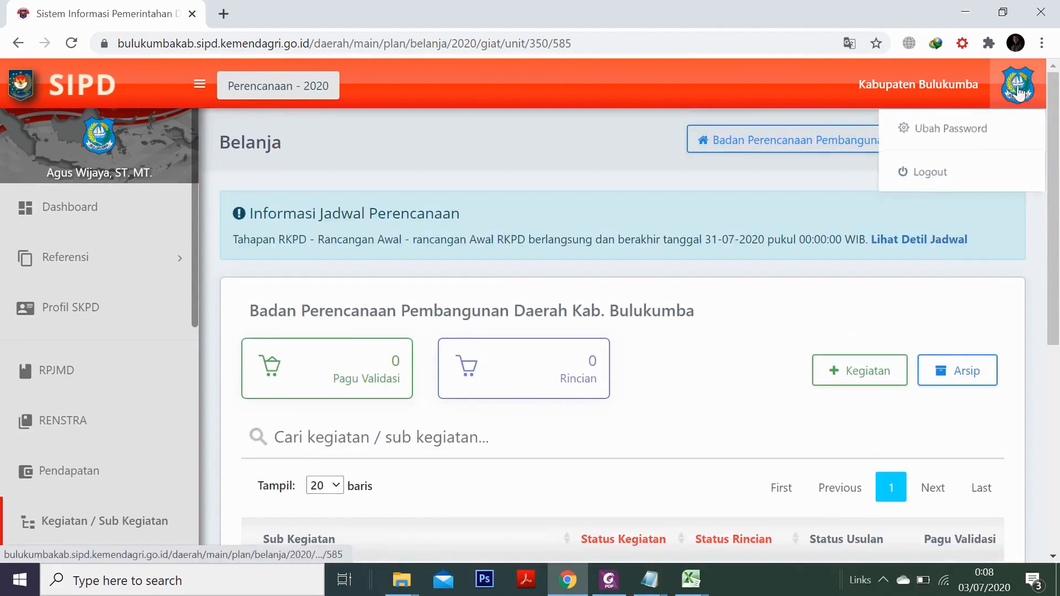
# Choose Logout from the account options
pyautogui.click(925, 187)
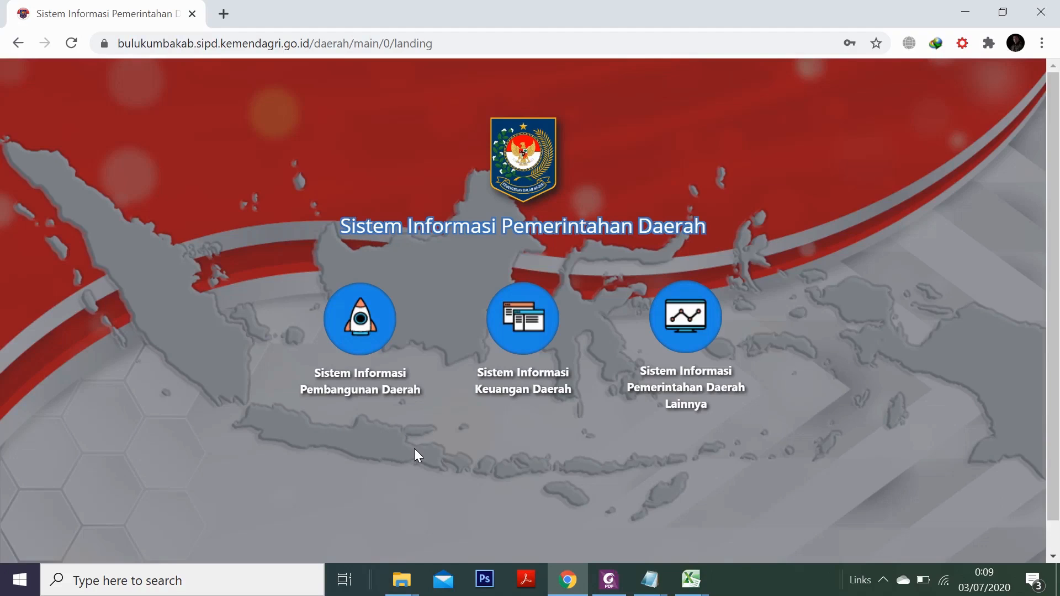
# Choose the Pembangunan Daerah (PMDN 90) system from the rocket menu
pyautogui.click(360, 327)
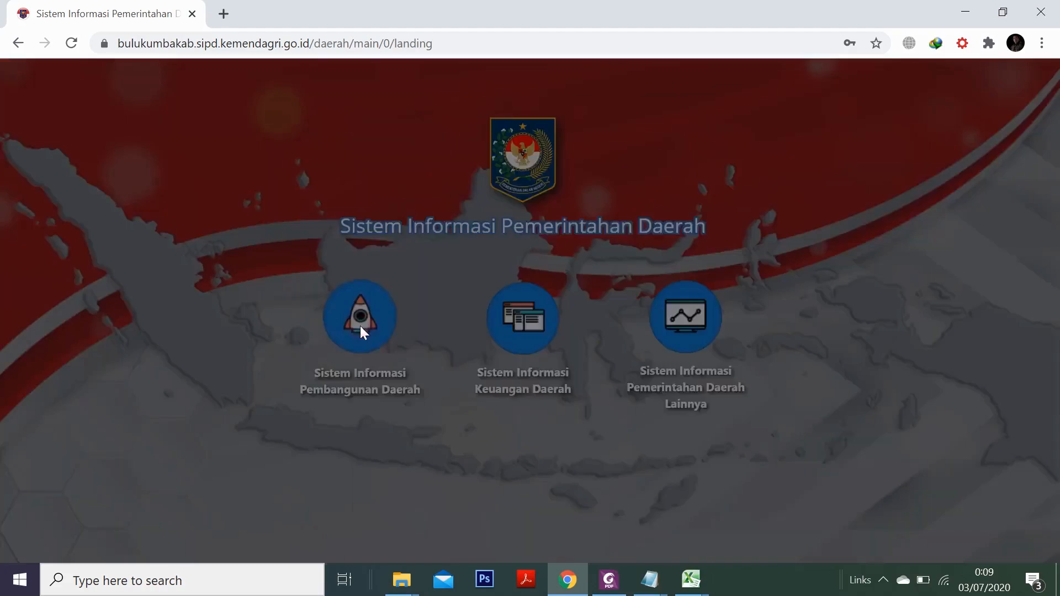
pyautogui.click(407, 215)
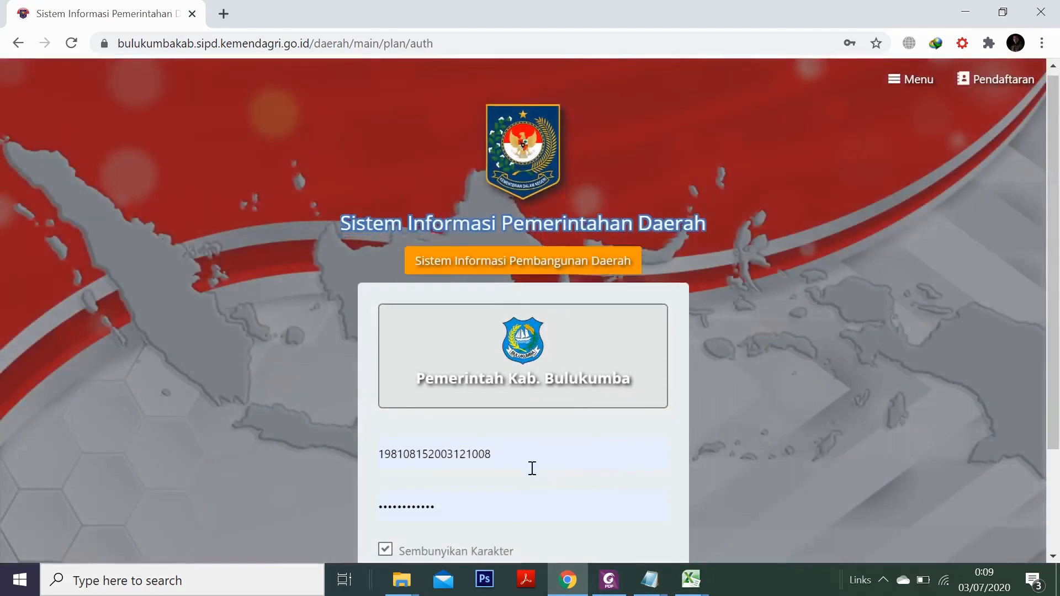
pyautogui.scroll(-3, 532, 466)
# Sign in with the saved admin login and open the 2020 planning year
pyautogui.click(530, 315)
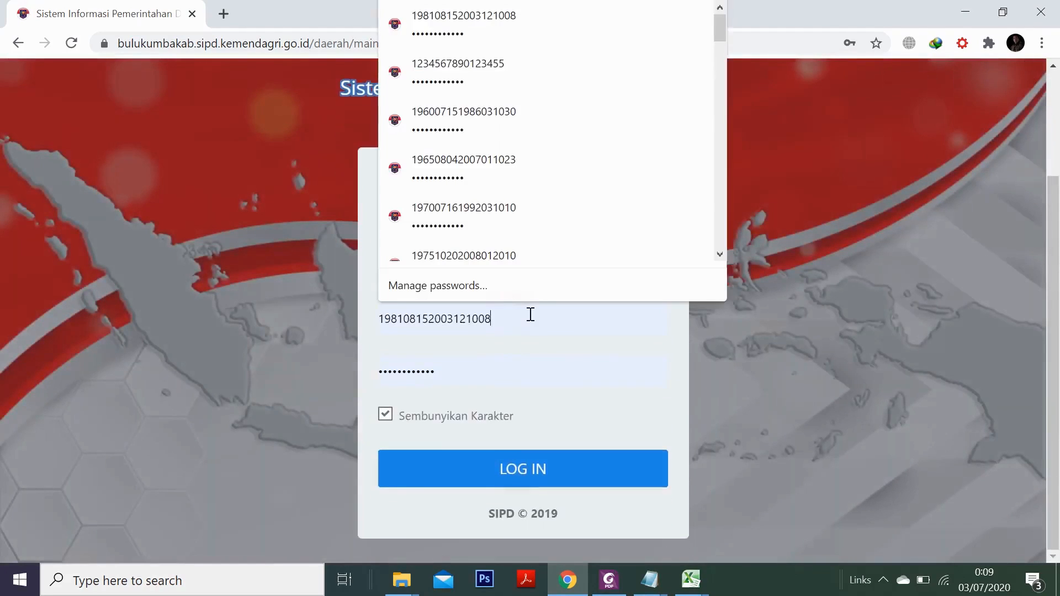
pyautogui.moveTo(530, 315); pyautogui.dragTo(340, 303)
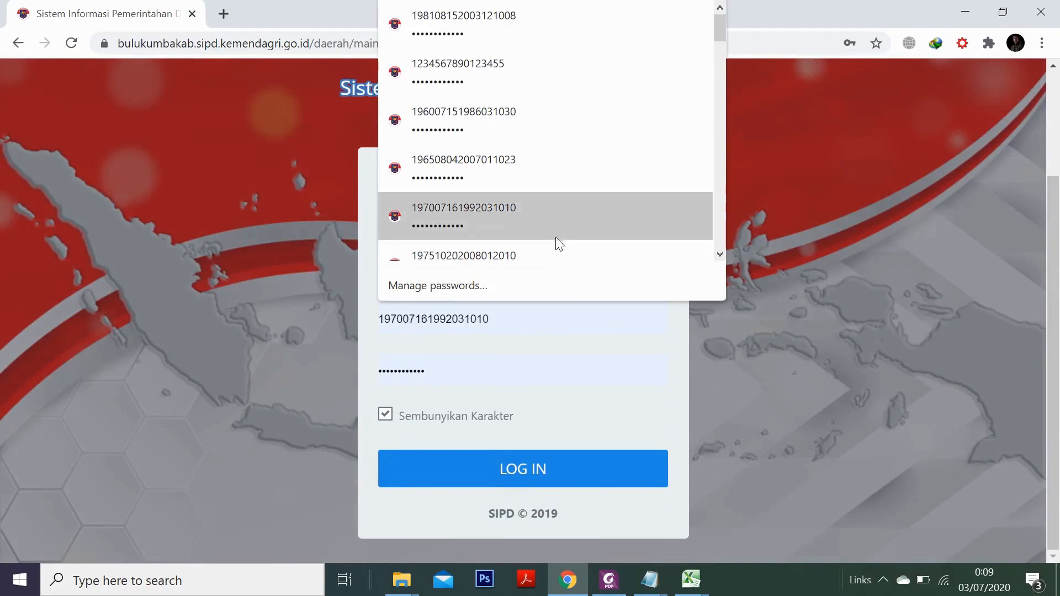
pyautogui.write('AD')
pyautogui.moveTo(538, 315); pyautogui.dragTo(276, 310)
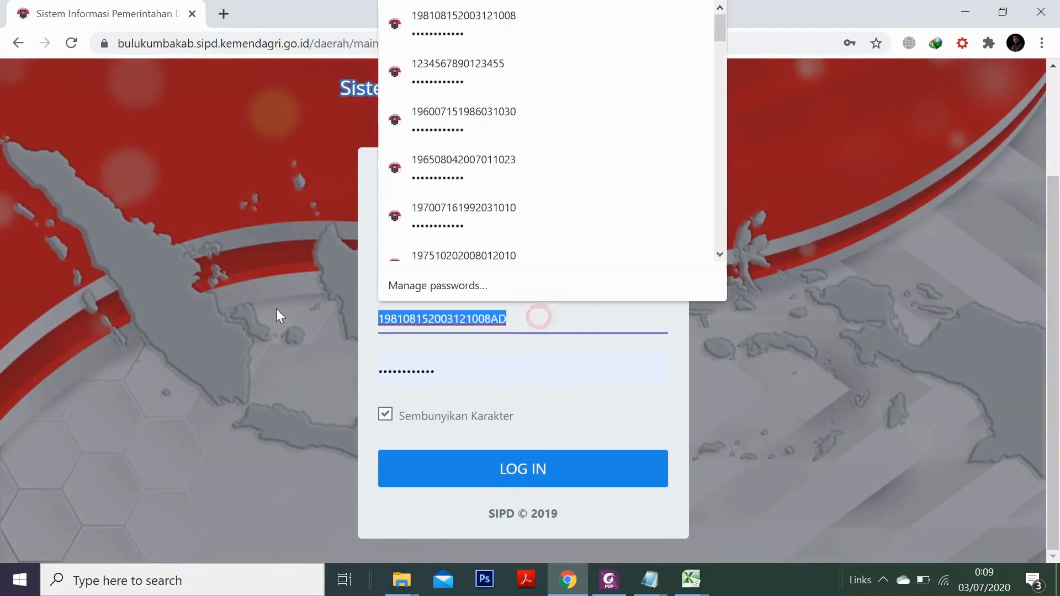
pyautogui.write('AD')
pyautogui.click(454, 142)
pyautogui.click(537, 470)
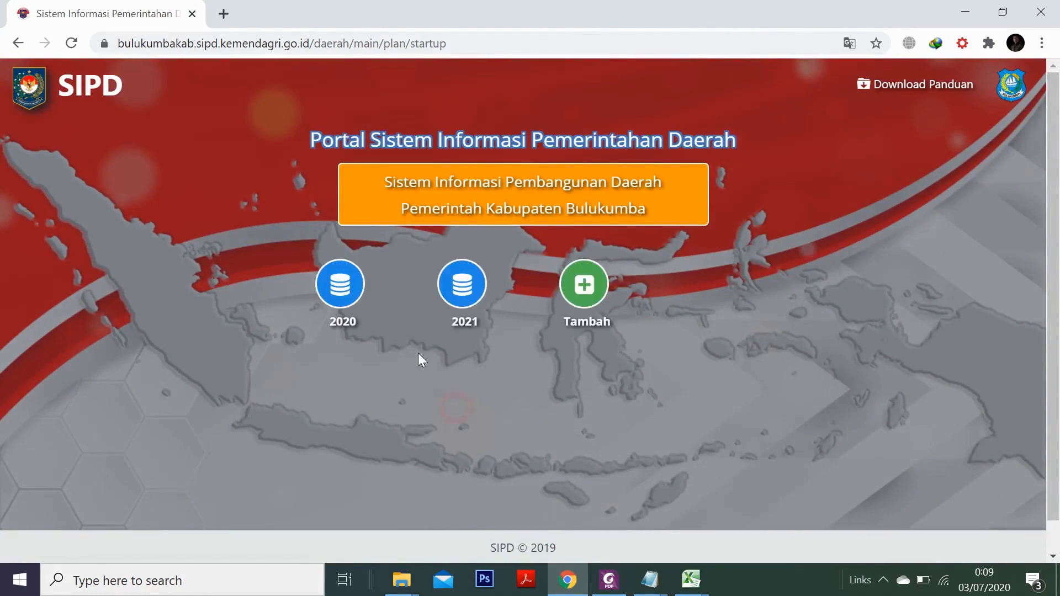
pyautogui.click(347, 285)
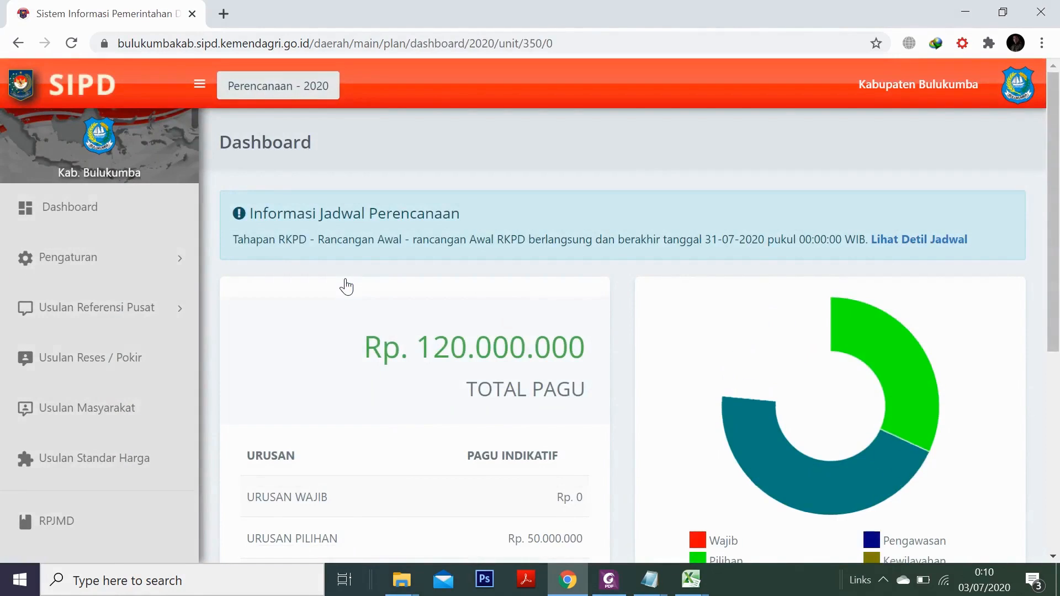
# Open Pengaturan > Profil > Perangkat Daerah and edit the 5.01 planning agency's record
pyautogui.click(168, 264)
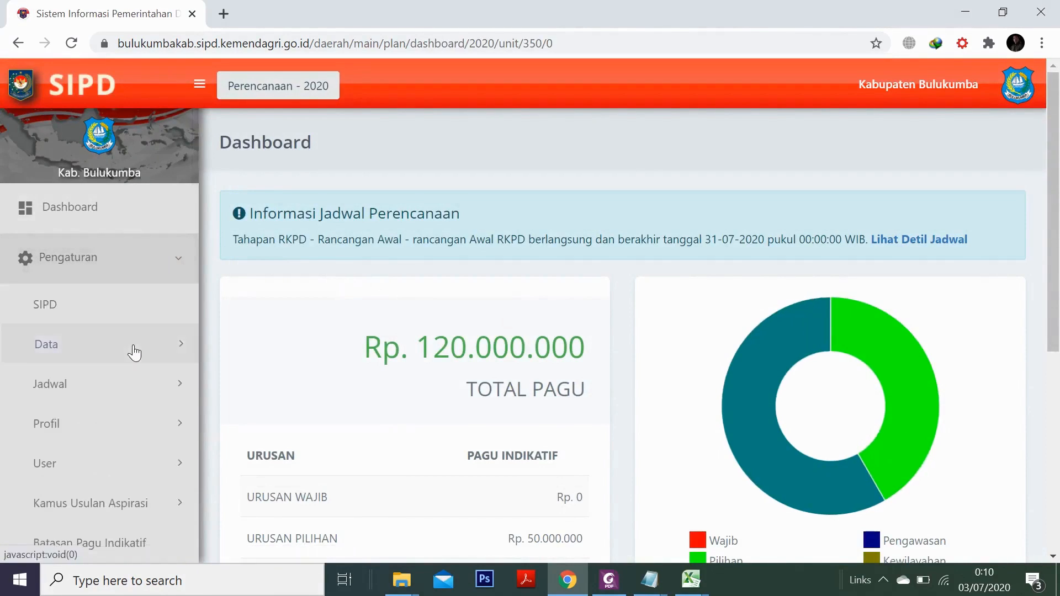
pyautogui.click(135, 424)
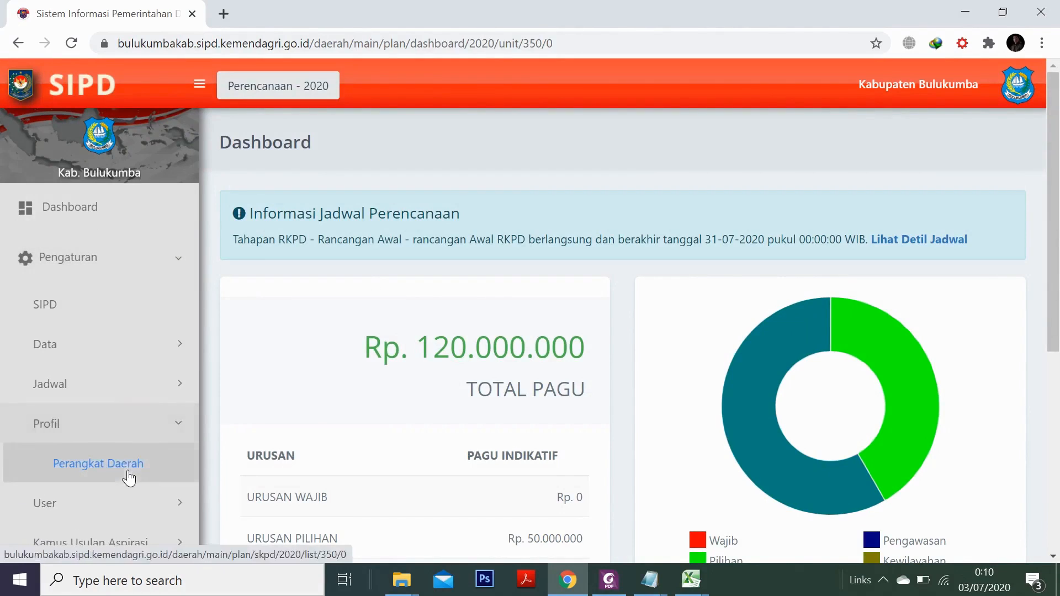
pyautogui.click(136, 470)
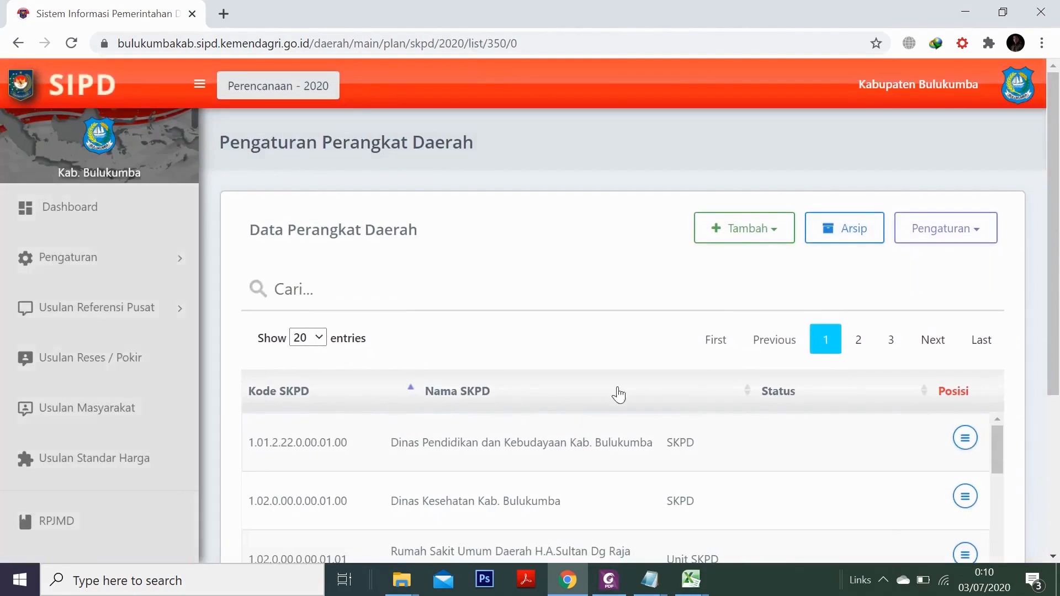
pyautogui.scroll(-2, 743, 425)
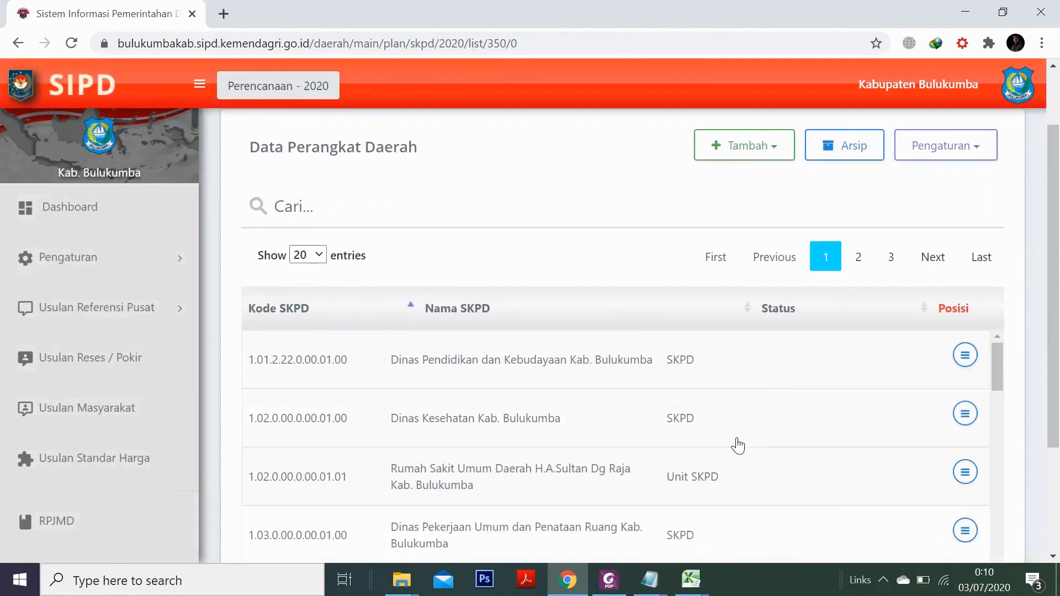
pyautogui.scroll(-10, 738, 445)
pyautogui.scroll(-6, 773, 431)
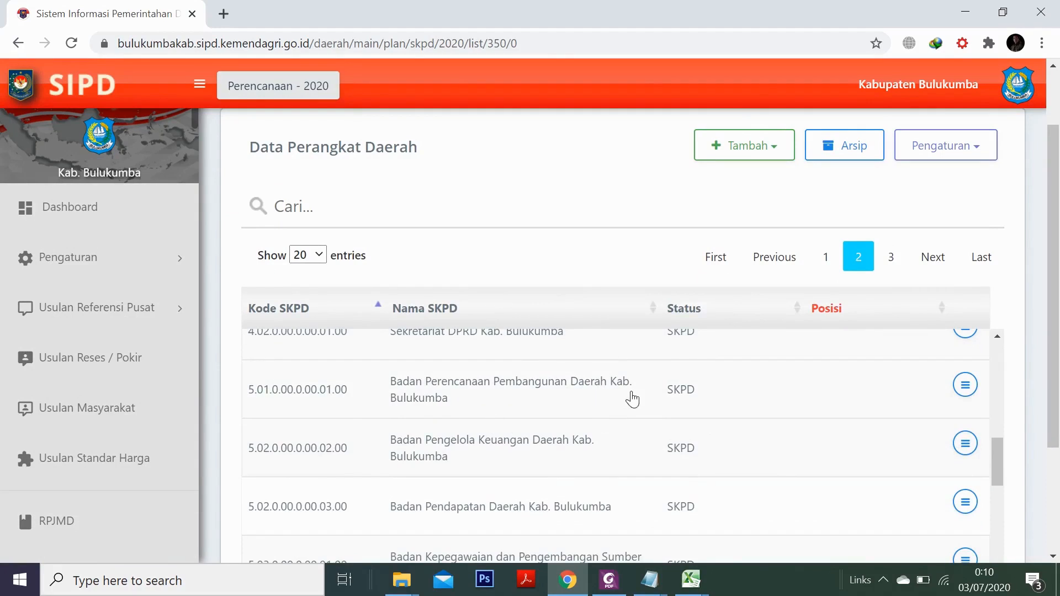
pyautogui.click(965, 387)
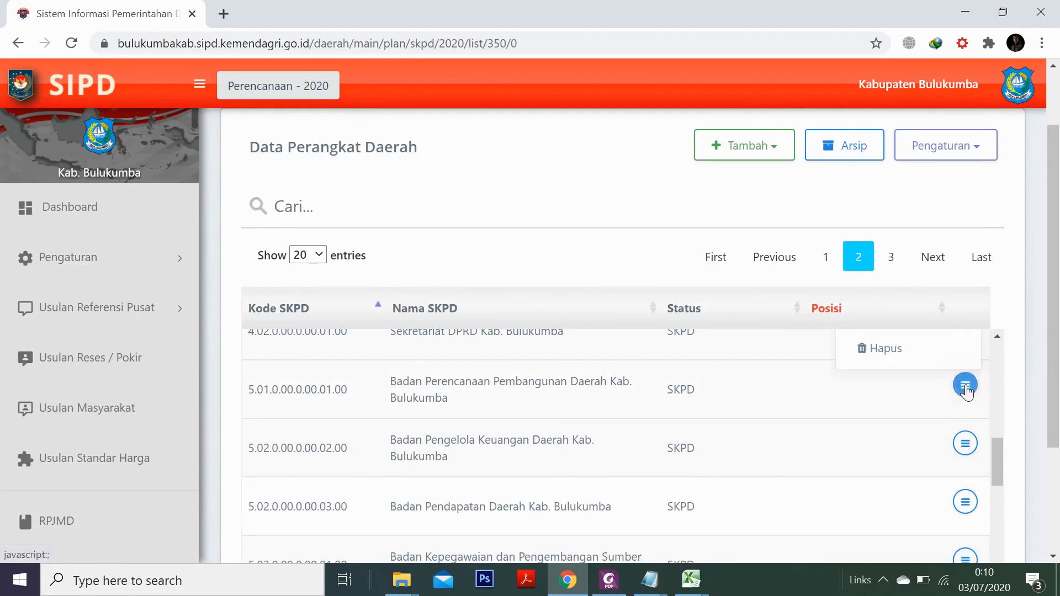
pyautogui.scroll(2, 892, 388)
pyautogui.scroll(2, 895, 390)
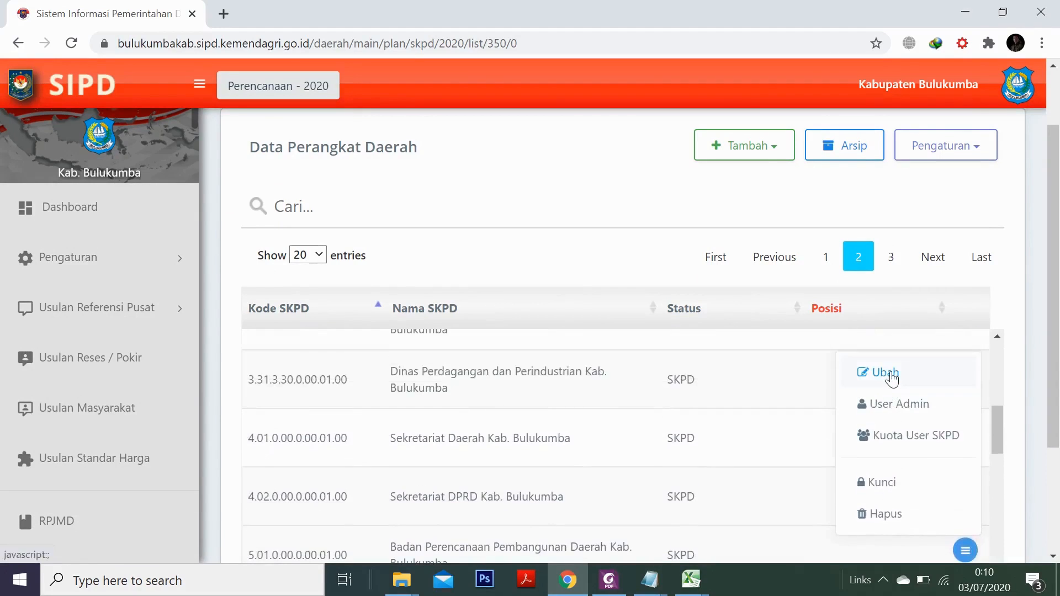
pyautogui.click(886, 374)
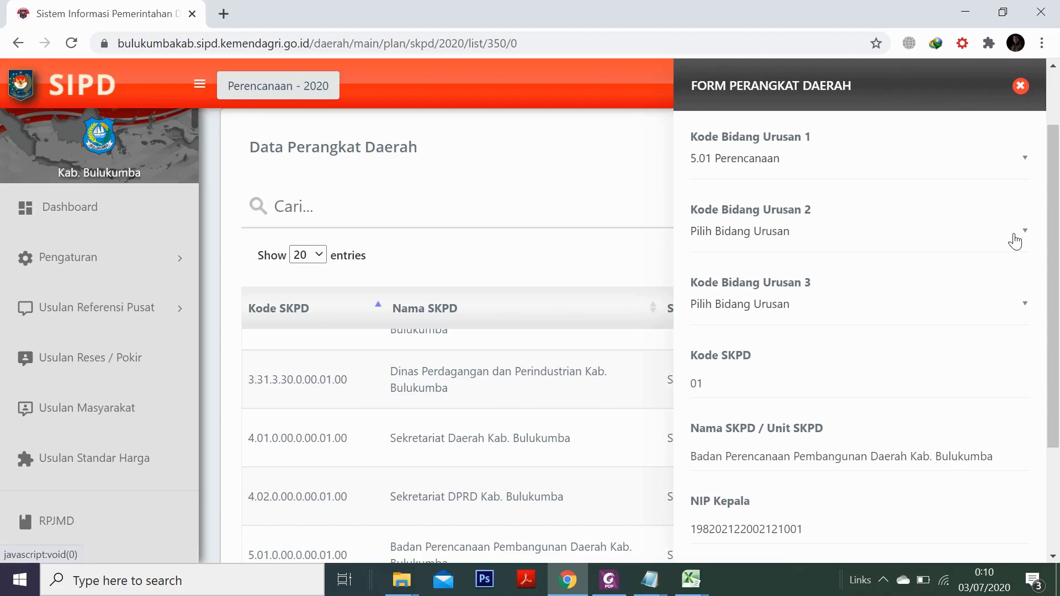
# Set Kode Bidang Urusan 2 to 5.02 Keuangan and save the agency
pyautogui.click(1008, 239)
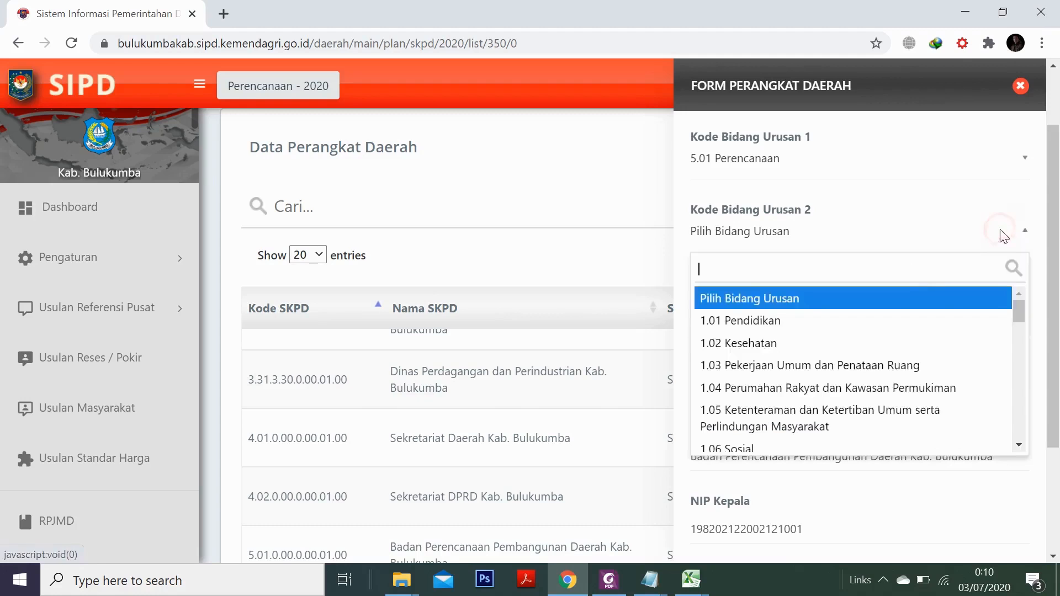
pyautogui.scroll(-3, 829, 346)
pyautogui.scroll(-10, 825, 348)
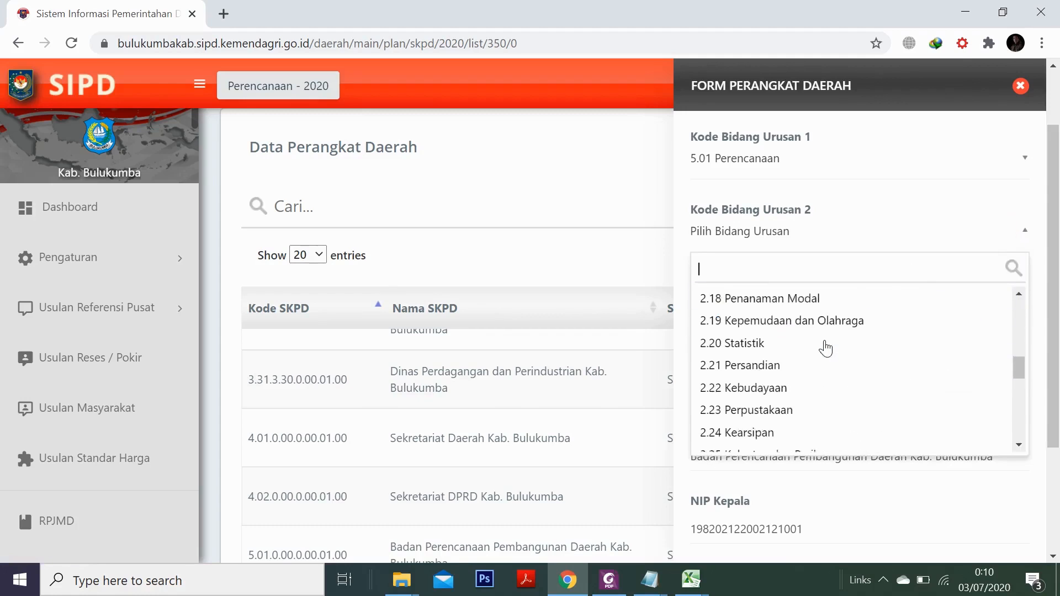
pyautogui.click(773, 369)
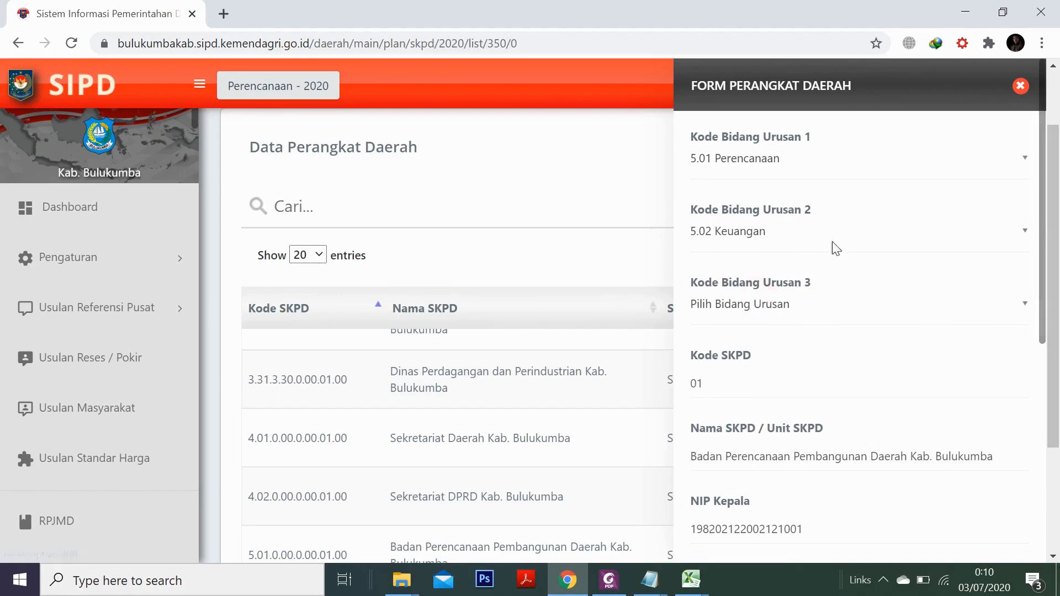
pyautogui.scroll(-6, 825, 436)
pyautogui.click(736, 515)
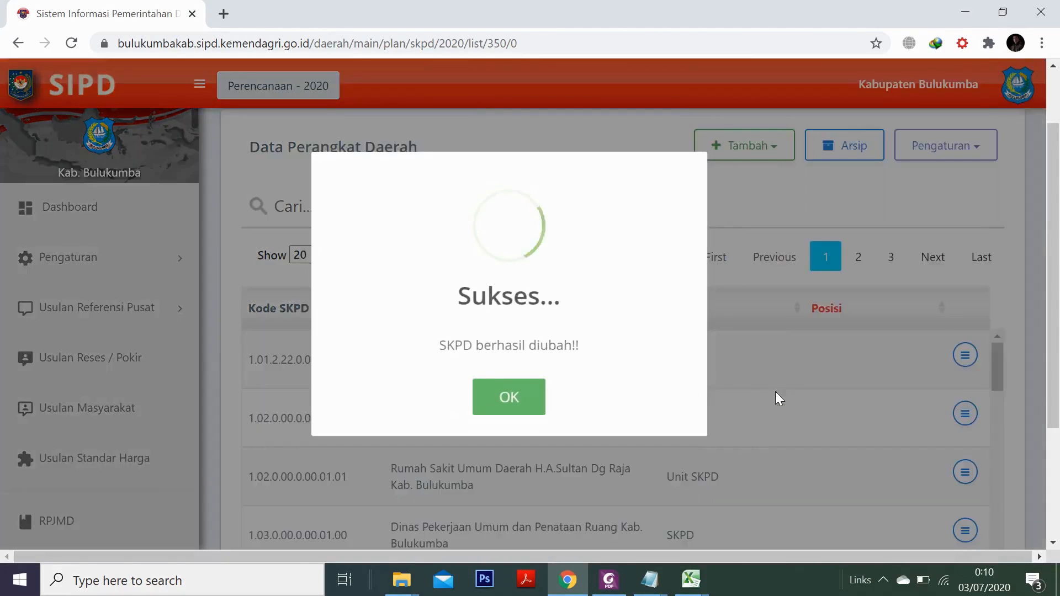
# Browse to page 2 of the regional agency list
pyautogui.scroll(-1, 637, 451)
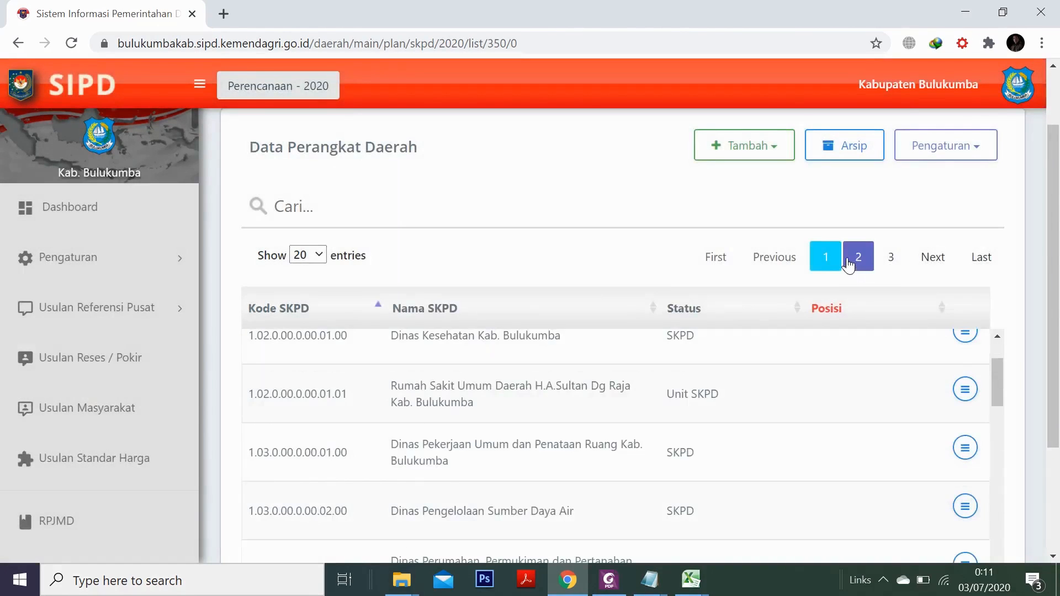
pyautogui.click(859, 256)
pyautogui.scroll(-3, 635, 425)
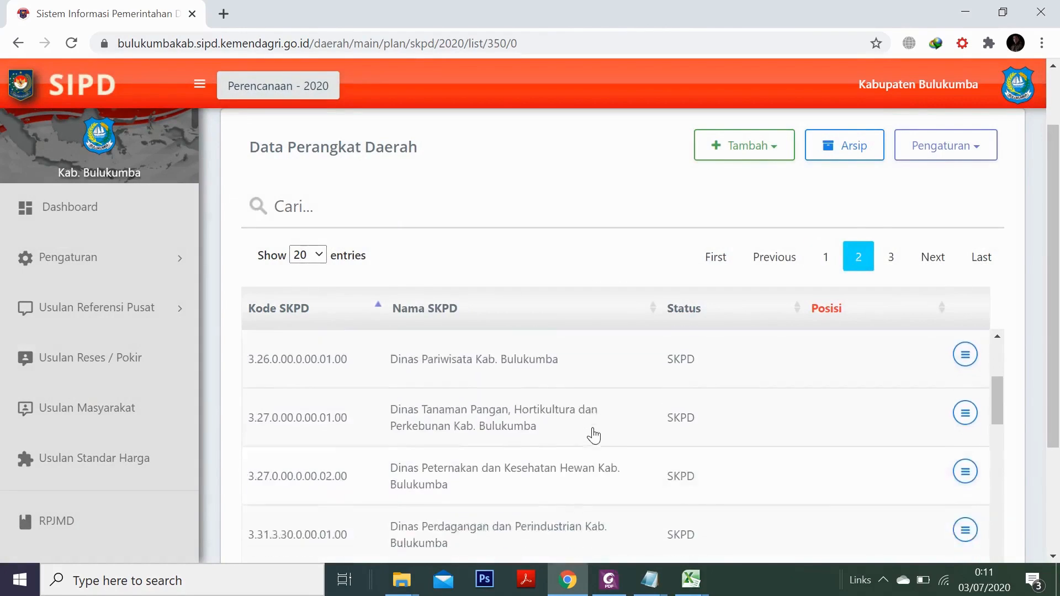
pyautogui.scroll(-3, 443, 468)
pyautogui.scroll(-2, 436, 467)
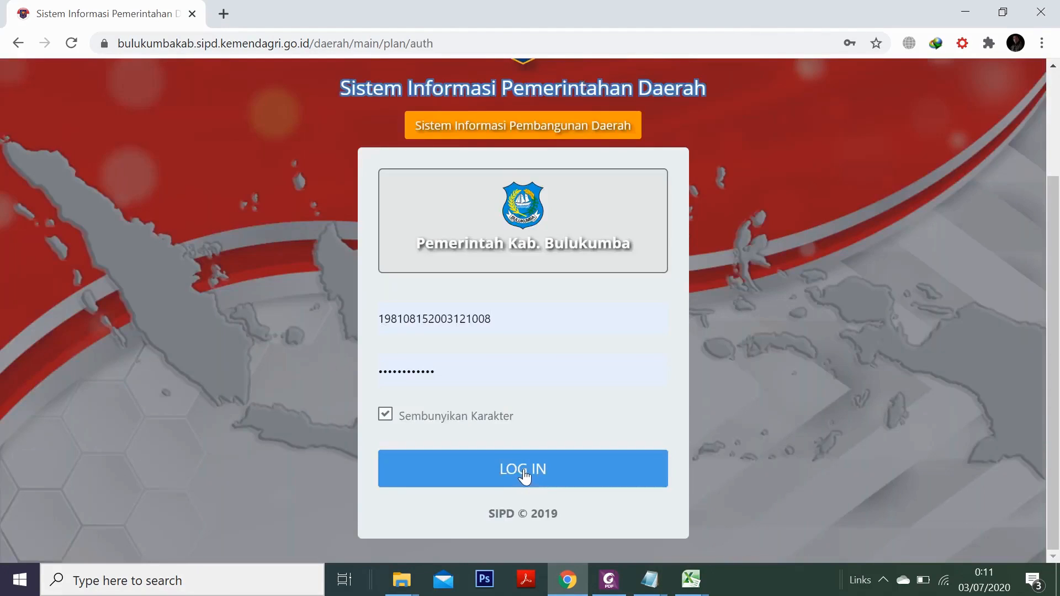
# Complete the login, dismiss the success message, and enter the 2020 planning year
pyautogui.click(523, 469)
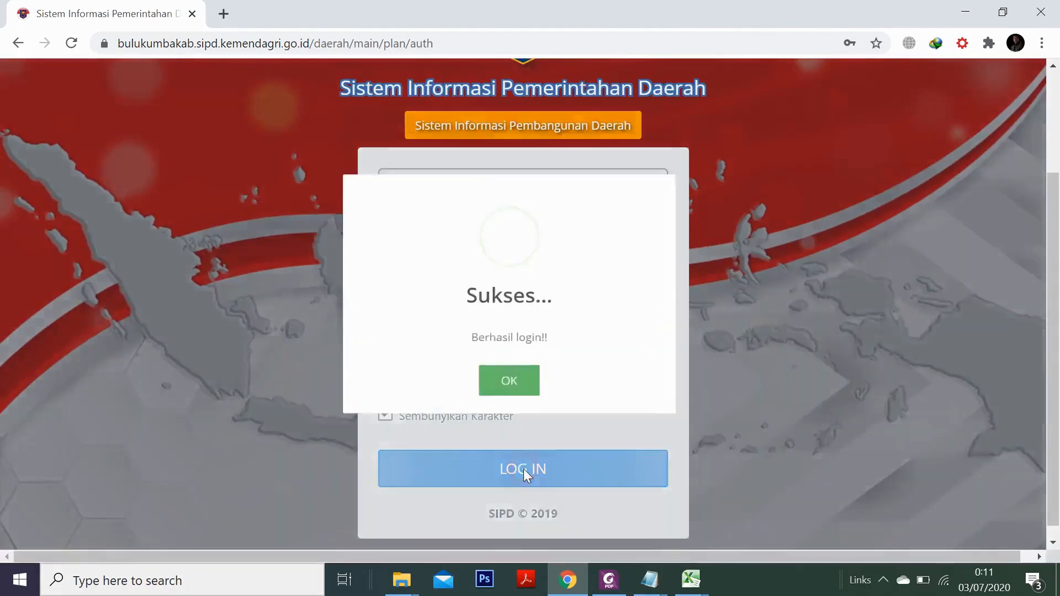
pyautogui.click(517, 406)
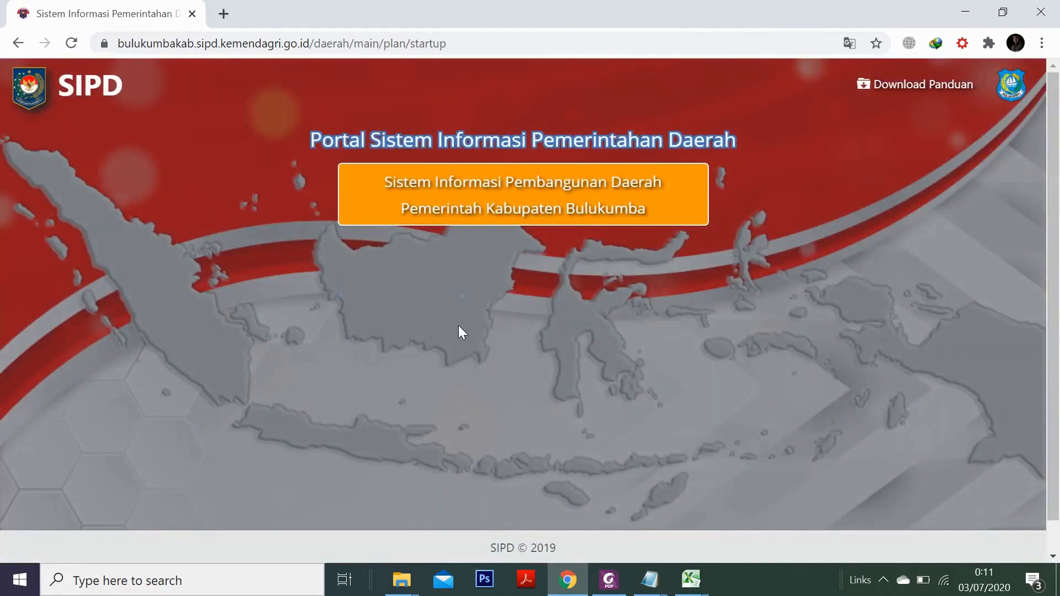
pyautogui.click(339, 283)
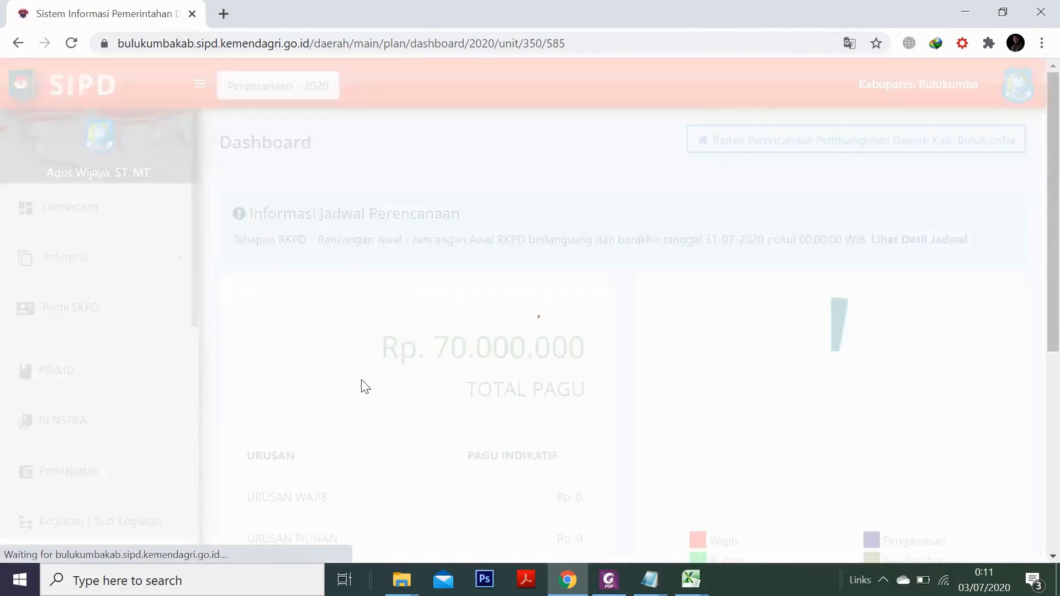
# Open Kegiatan / Sub Kegiatan from the sidebar
pyautogui.scroll(-3, 249, 364)
pyautogui.scroll(-1, 127, 436)
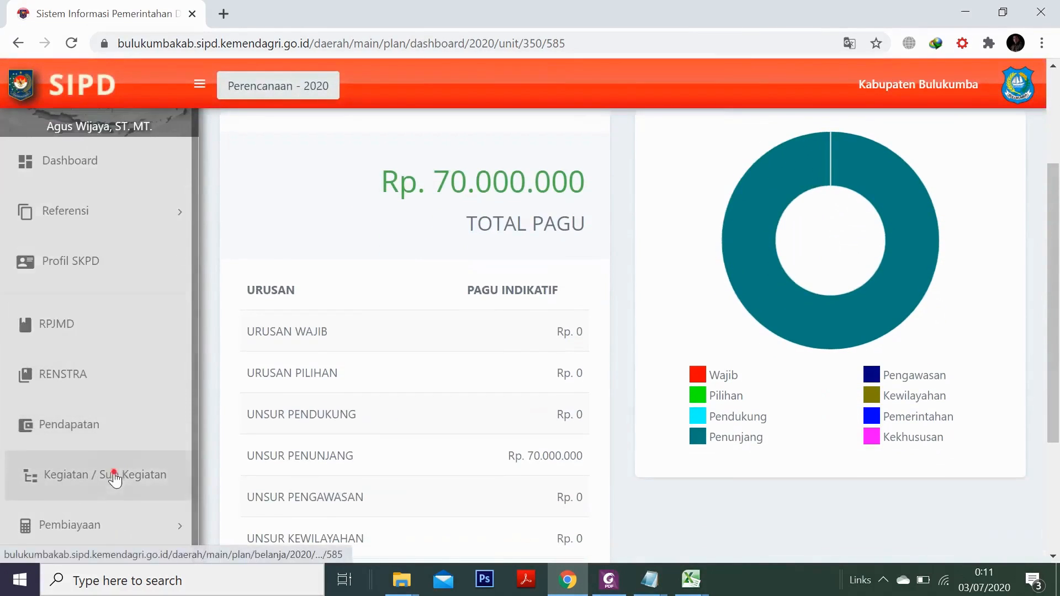
pyautogui.click(114, 477)
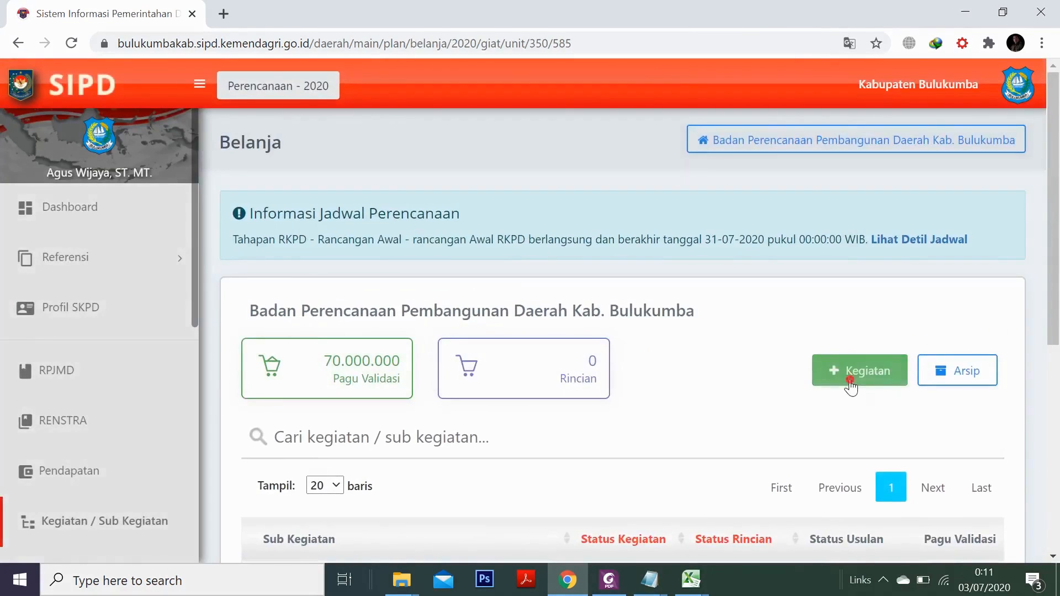
# Start a new activity entry with the planning agency as the Sub Unit
pyautogui.click(851, 381)
pyautogui.click(641, 177)
pyautogui.click(641, 257)
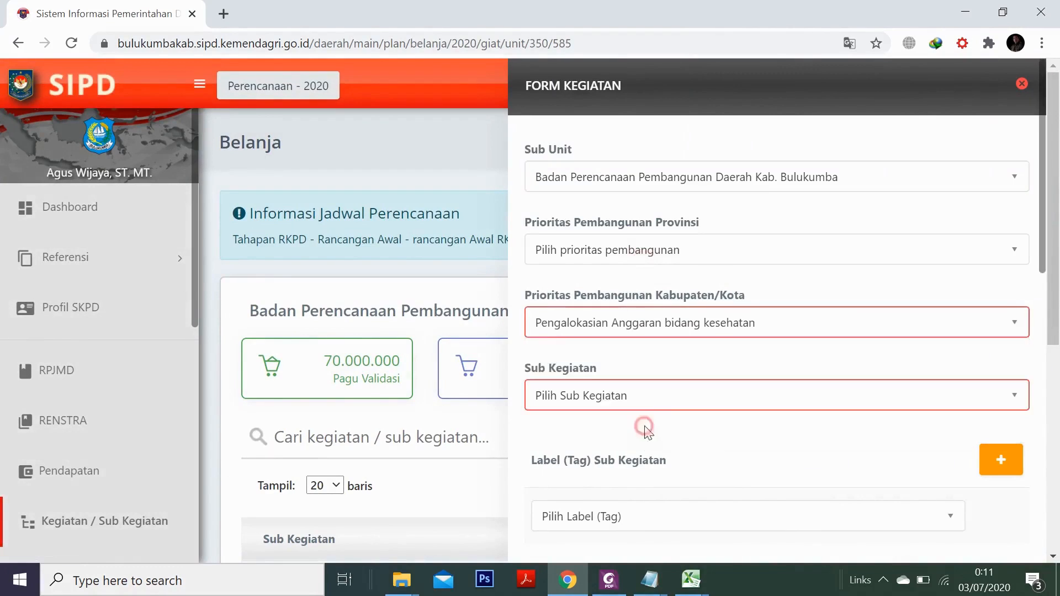
# Choose sub-activity 5.02.02.2.01.01 Penyusunan KUA dan PPAS from the Sub Kegiatan list
pyautogui.click(635, 401)
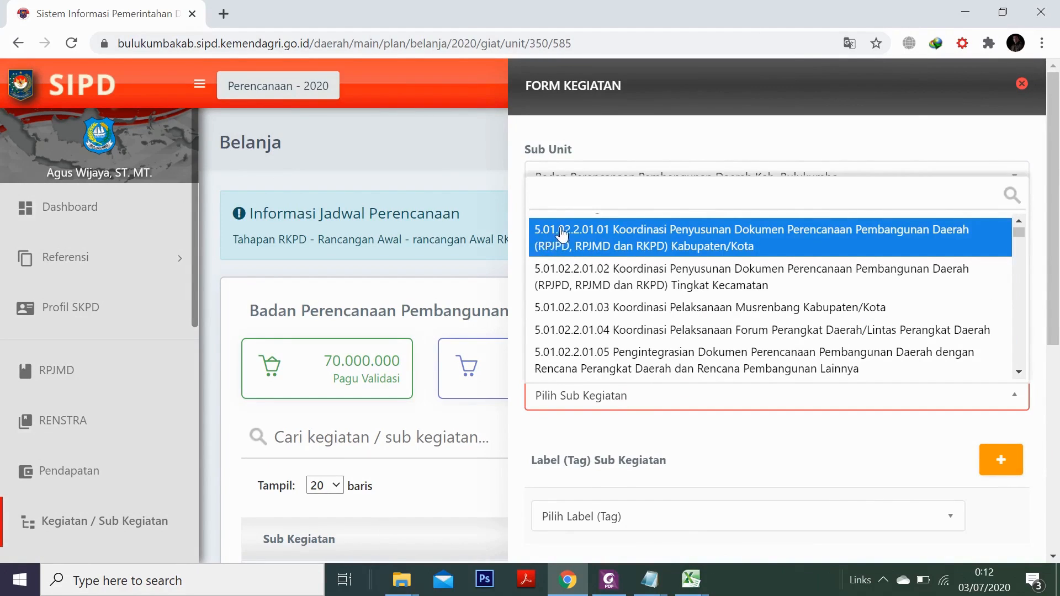
pyautogui.scroll(1, 562, 234)
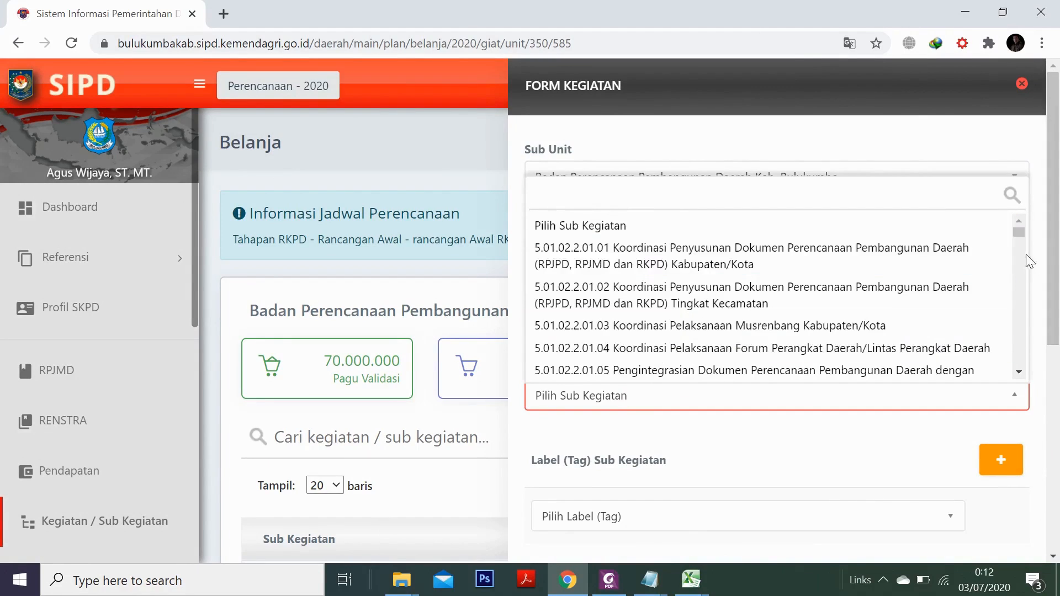
pyautogui.moveTo(1021, 237); pyautogui.dragTo(998, 292)
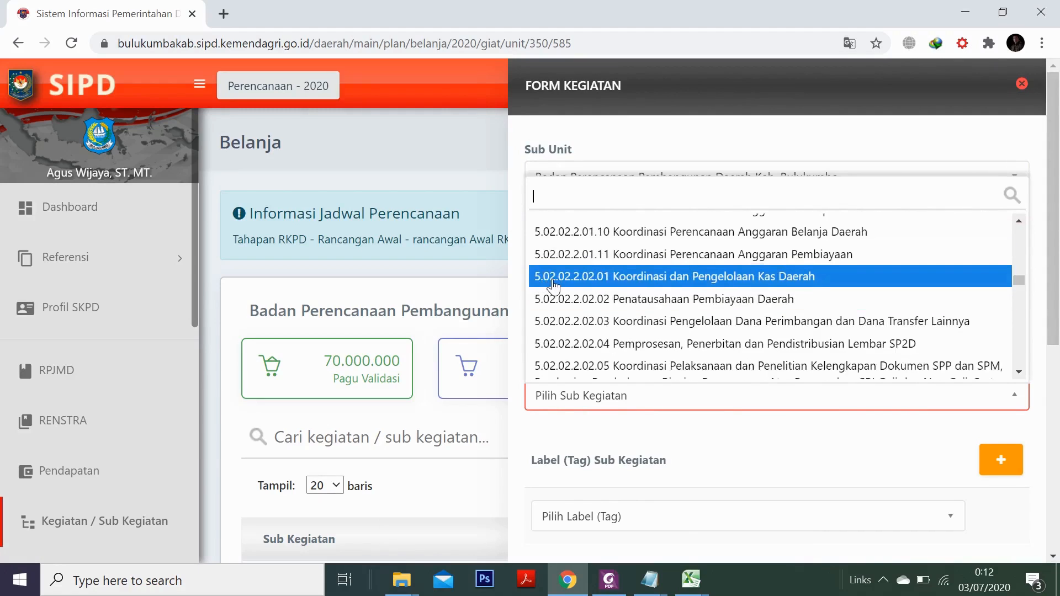
pyautogui.scroll(1, 555, 287)
pyautogui.scroll(5, 555, 286)
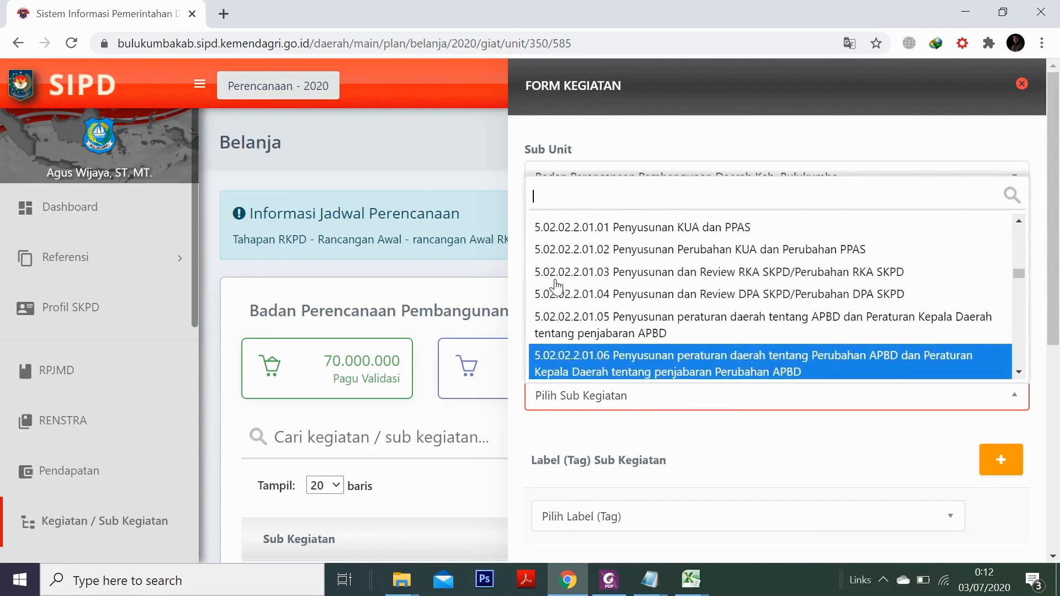
pyautogui.scroll(1, 556, 287)
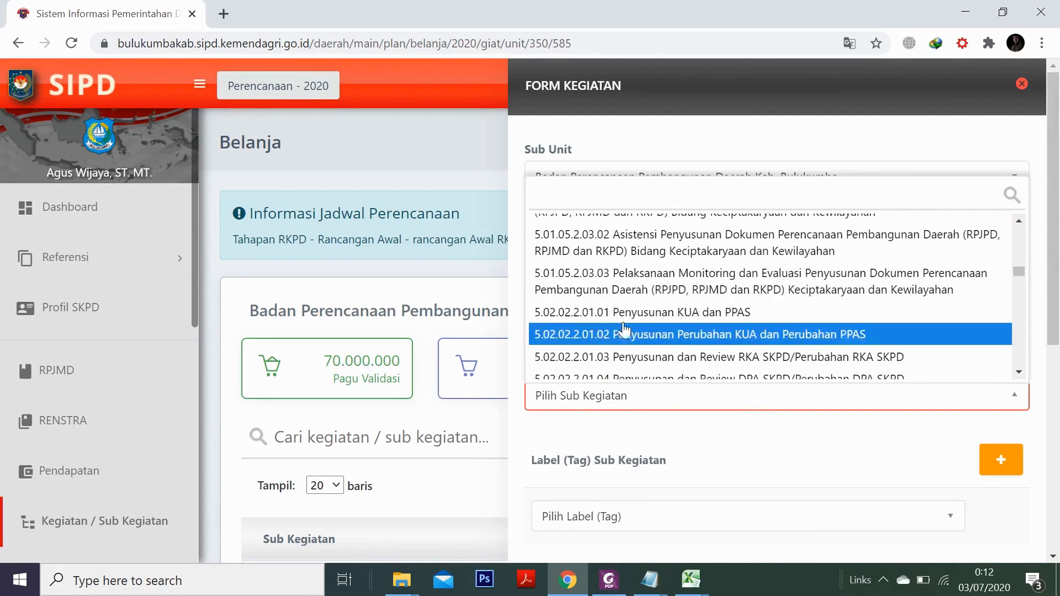
pyautogui.click(685, 315)
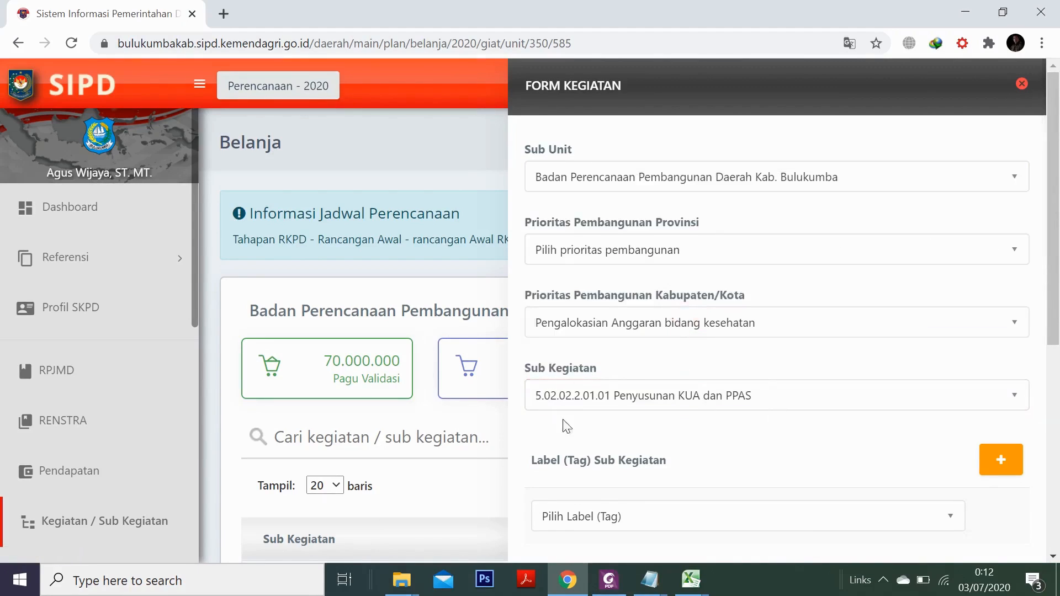
pyautogui.scroll(-3, 759, 403)
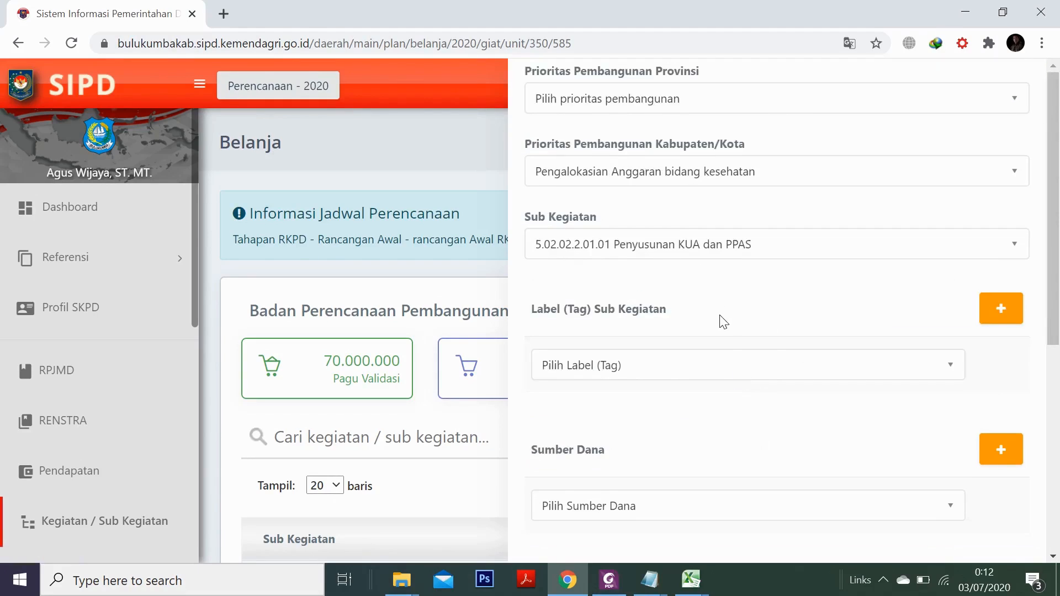
pyautogui.scroll(-3, 727, 338)
# Set funding to Pajak Rokok and location to Kab. Bulukumba, Herlang, Pataro
pyautogui.click(653, 359)
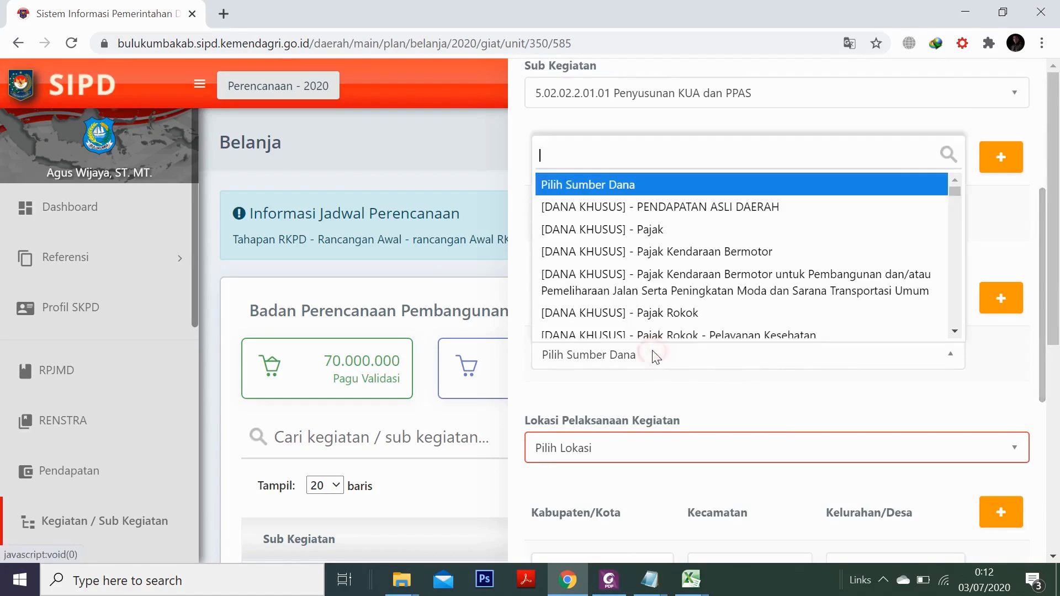
pyautogui.click(670, 305)
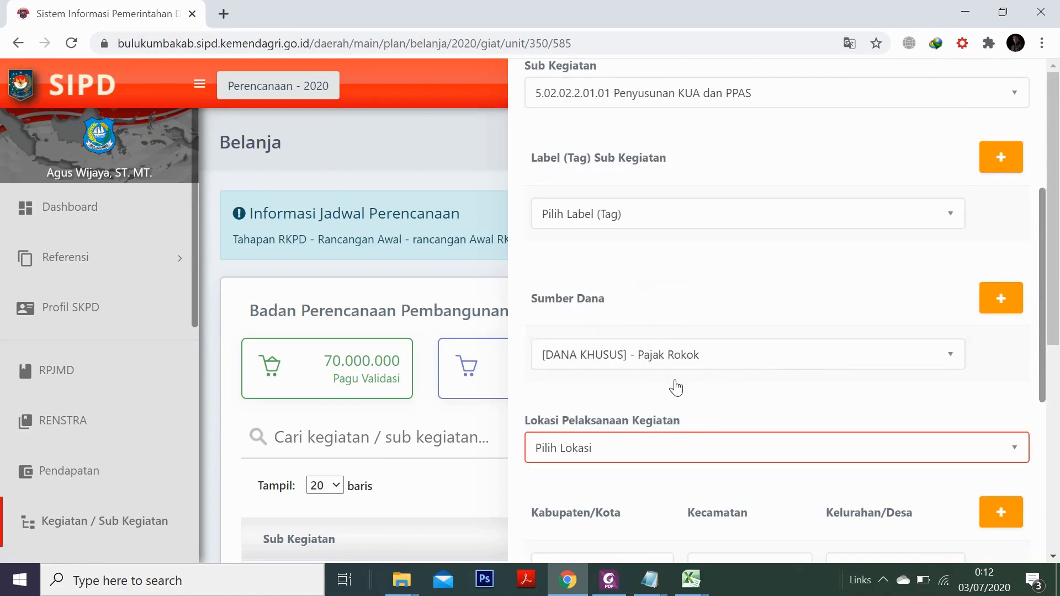
pyautogui.scroll(-3, 685, 387)
pyautogui.click(639, 301)
pyautogui.click(635, 381)
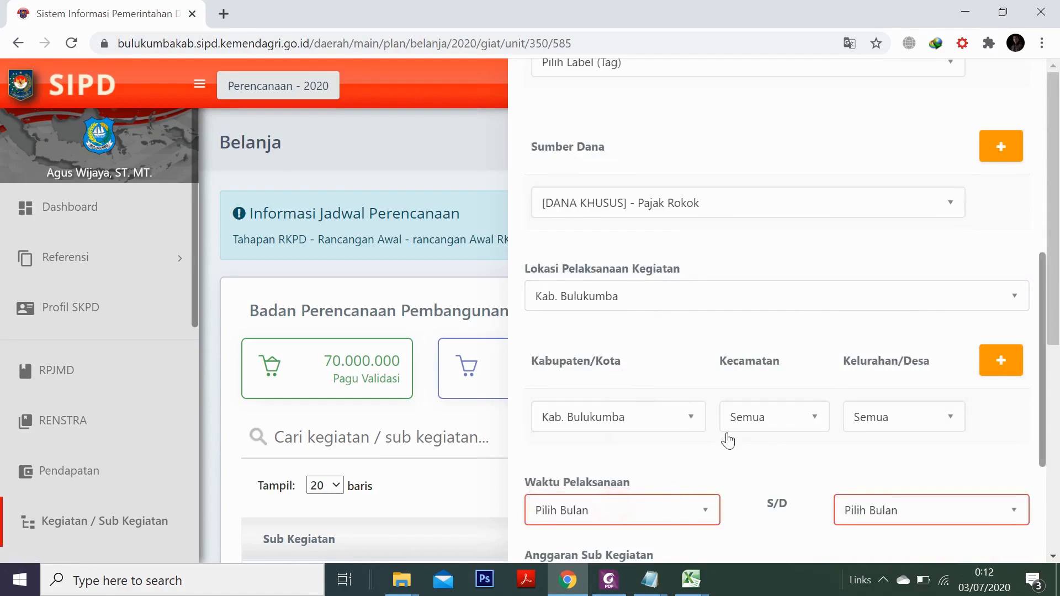
pyautogui.click(743, 419)
pyautogui.click(774, 356)
pyautogui.click(904, 417)
pyautogui.scroll(-3, 890, 379)
pyautogui.click(884, 388)
pyautogui.scroll(-4, 672, 322)
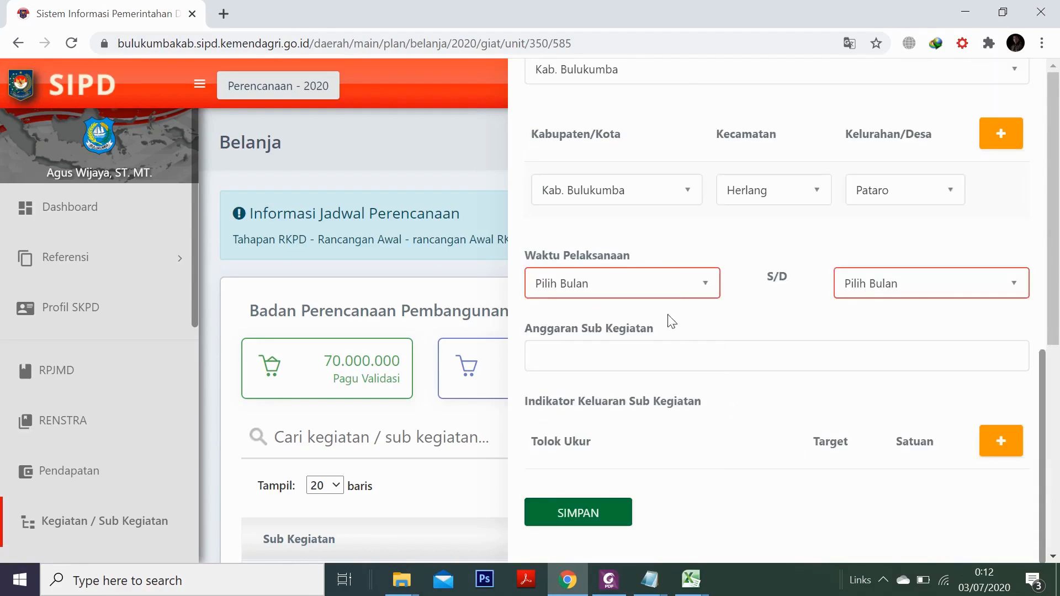
# Schedule the sub-activity from Februari to Mei with an 85000000 budget
pyautogui.click(635, 284)
pyautogui.click(590, 388)
pyautogui.click(932, 283)
pyautogui.click(907, 456)
pyautogui.click(637, 358)
pyautogui.click(558, 422)
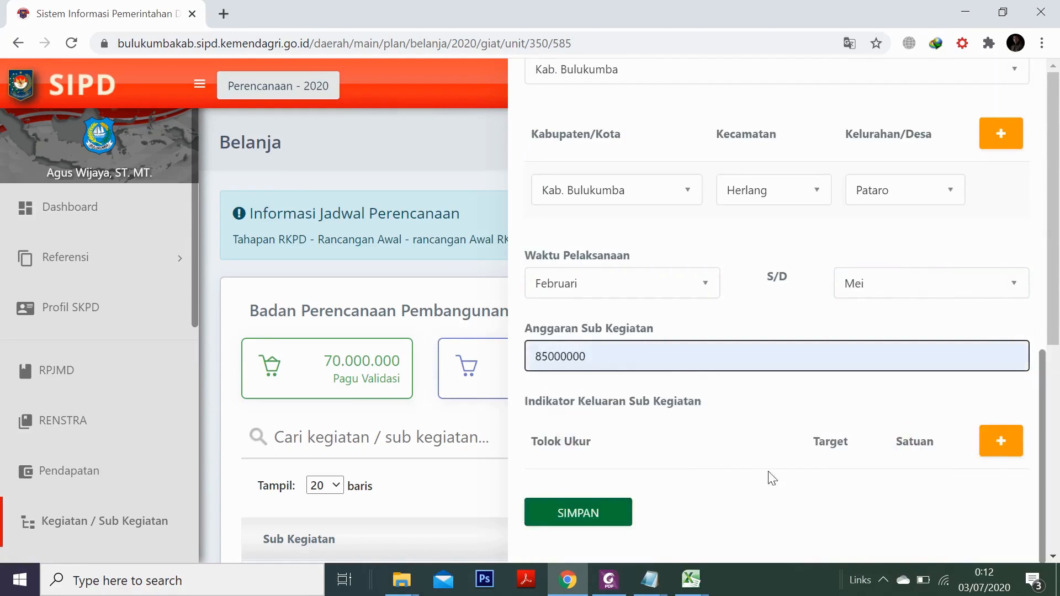
# Add a regional profile book output indicator with target 4 Paket, then save the sub-activity
pyautogui.click(1002, 442)
pyautogui.click(672, 492)
pyautogui.click(710, 366)
pyautogui.click(847, 492)
pyautogui.write('4')
pyautogui.click(939, 492)
pyautogui.click(916, 523)
pyautogui.scroll(-1, 638, 522)
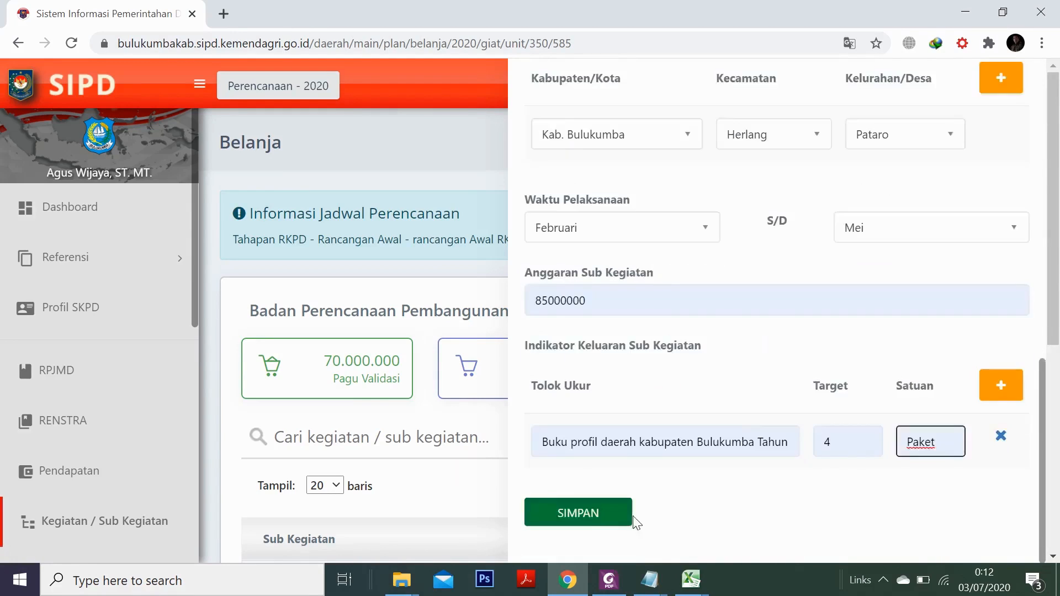
pyautogui.click(630, 518)
# Scroll the Sub Kegiatan table to find Penyusunan KUA dan PPAS under 5.02 Keuangan
pyautogui.scroll(-5, 666, 406)
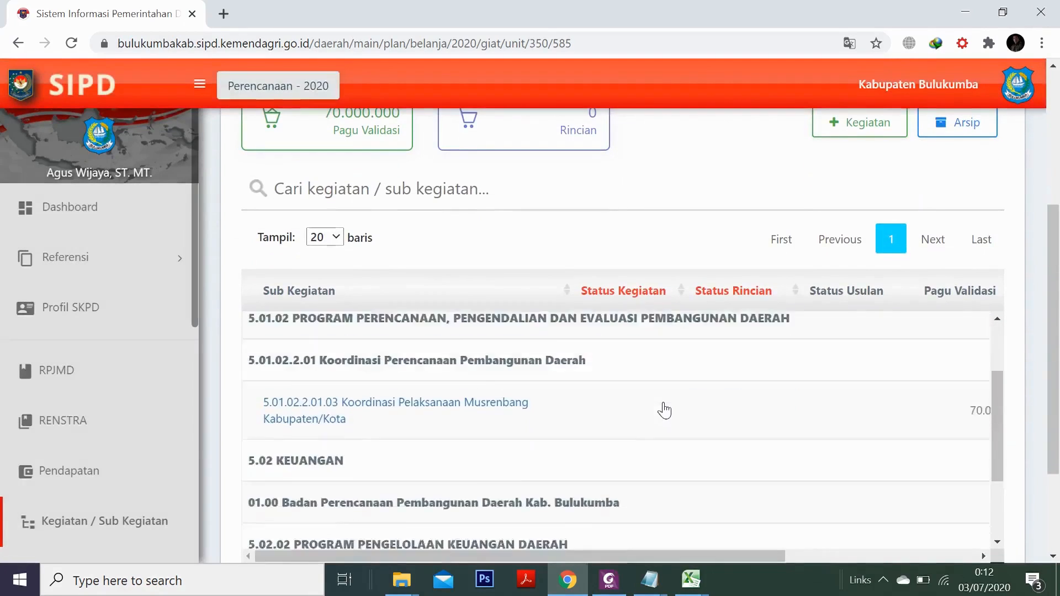
pyautogui.scroll(-1, 447, 386)
pyautogui.scroll(1, 443, 383)
pyautogui.scroll(-1, 537, 414)
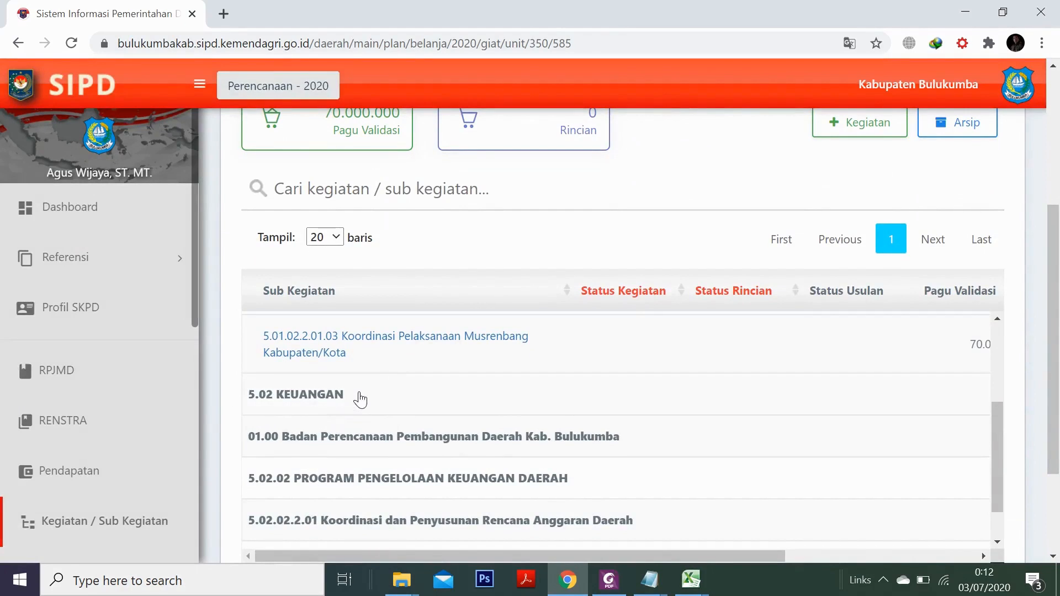
pyautogui.scroll(2, 484, 414)
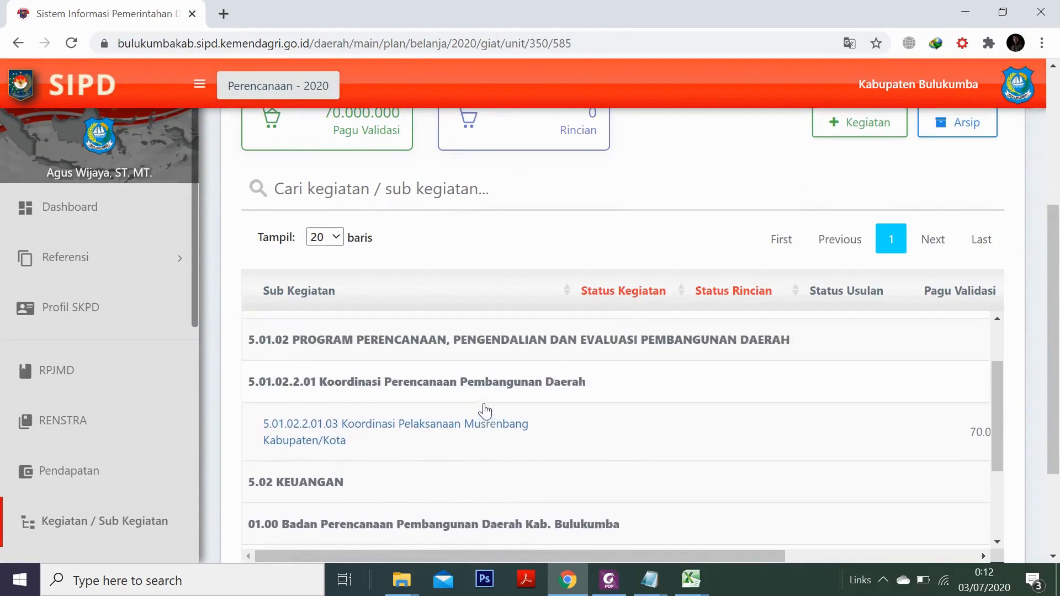
pyautogui.scroll(2, 485, 412)
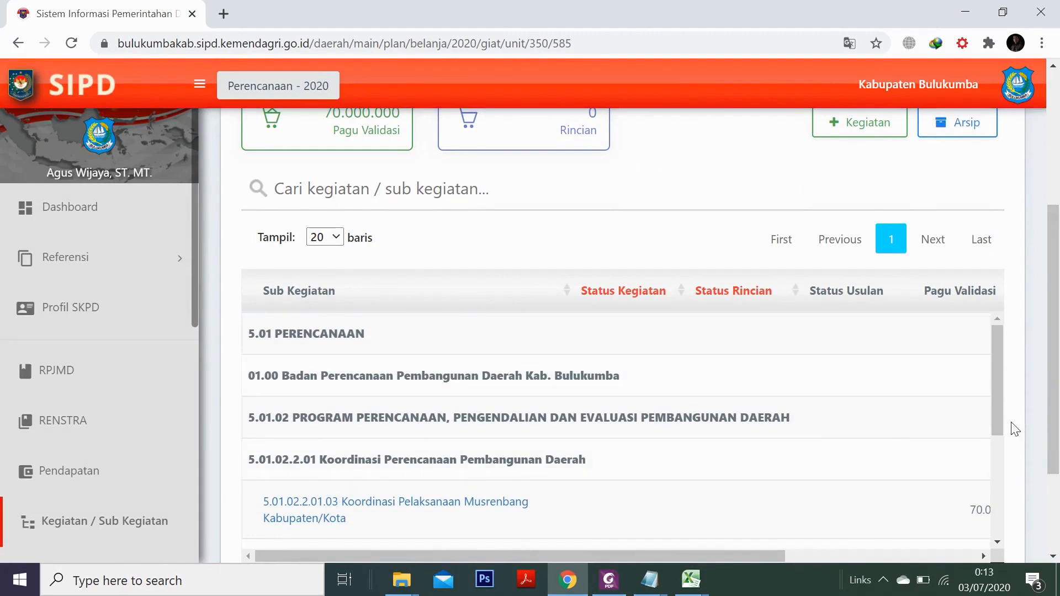
pyautogui.moveTo(1047, 387); pyautogui.dragTo(1045, 457)
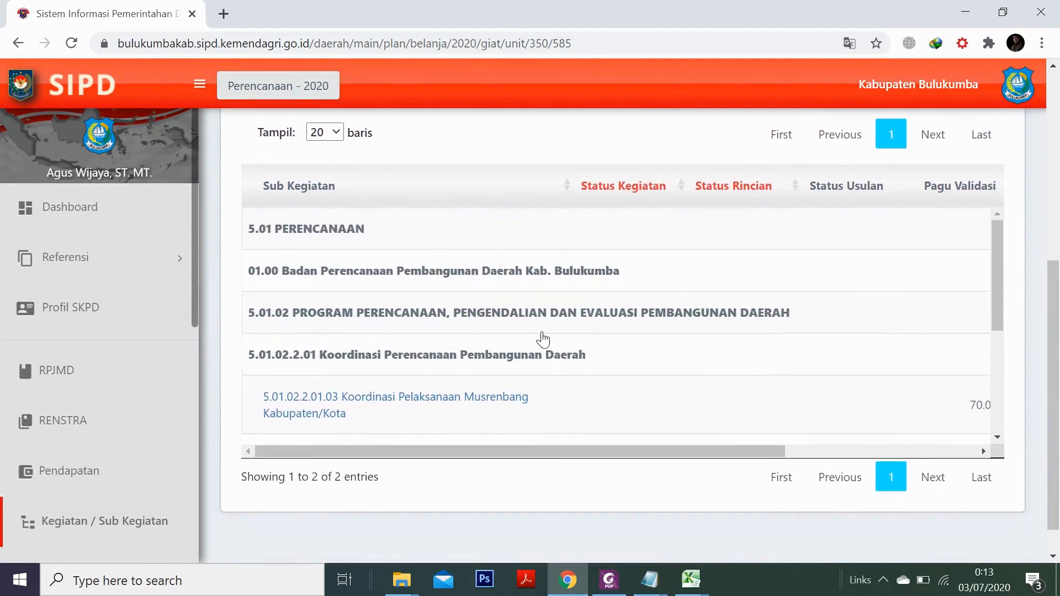
pyautogui.scroll(-3, 481, 350)
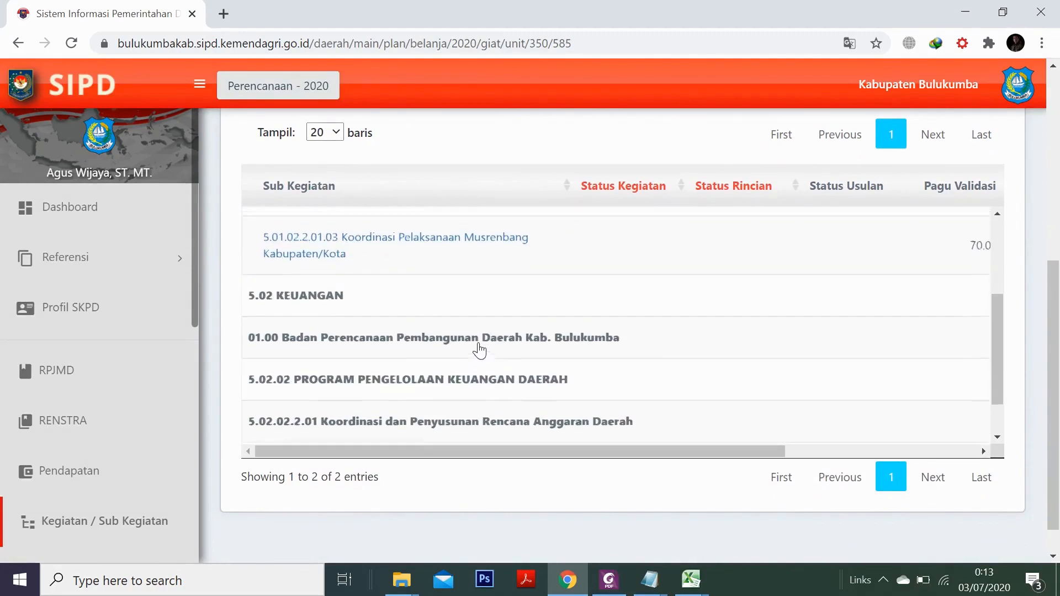
pyautogui.scroll(3, 480, 351)
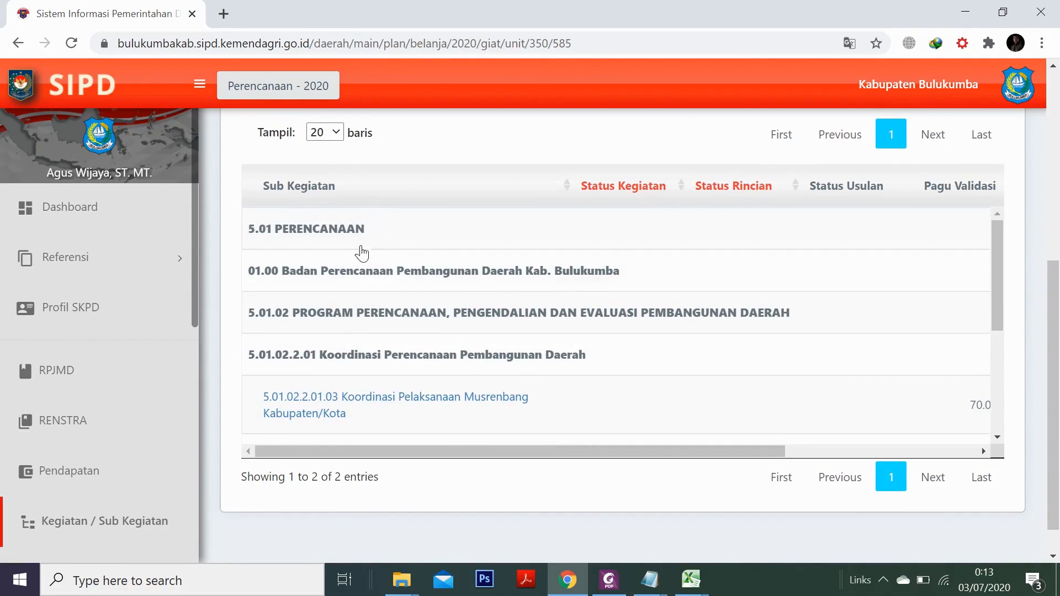
pyautogui.scroll(-4, 436, 345)
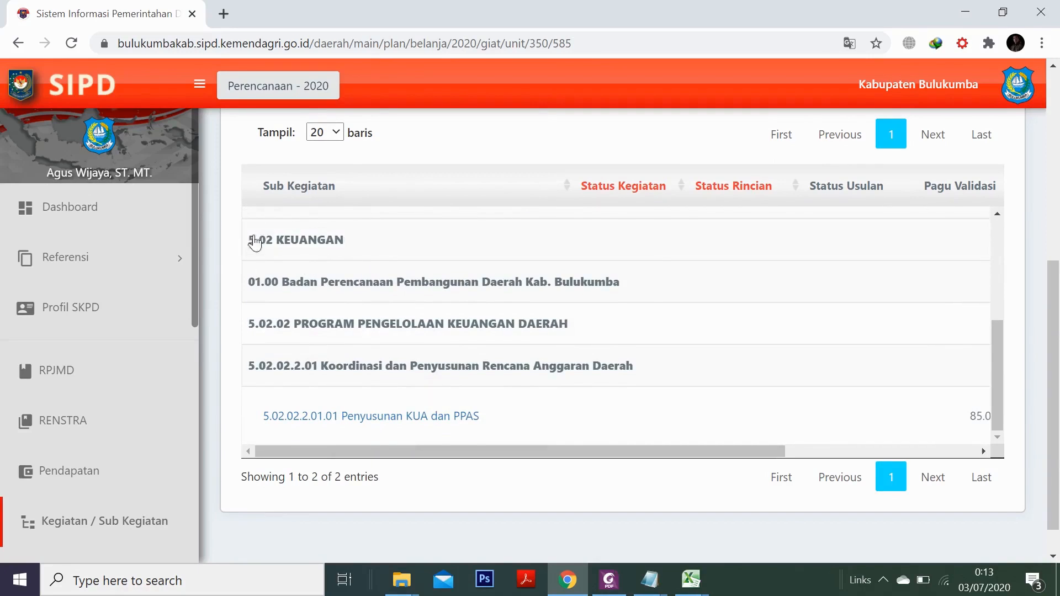
pyautogui.scroll(2, 519, 352)
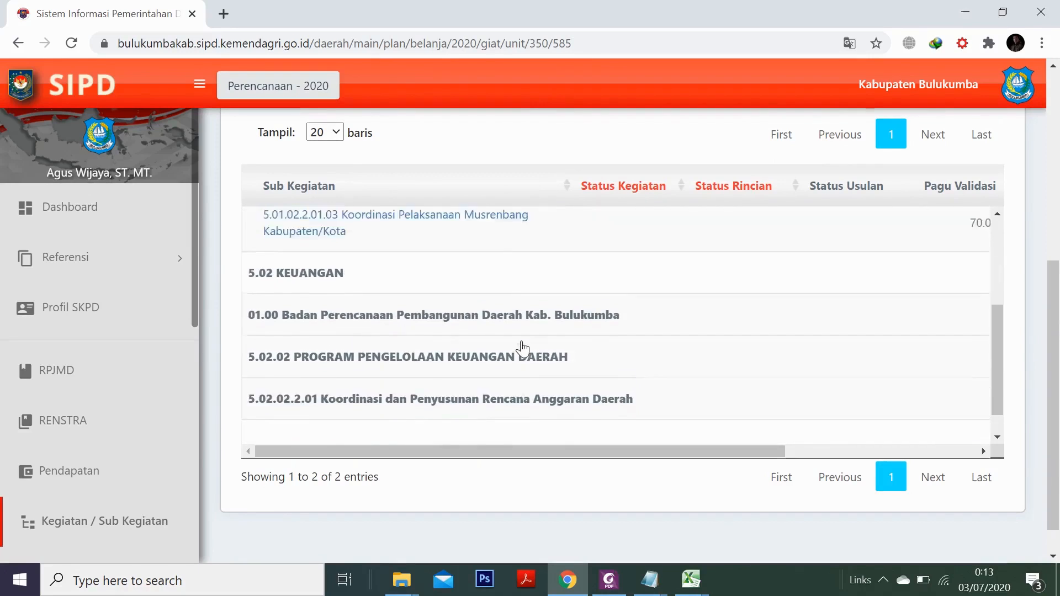